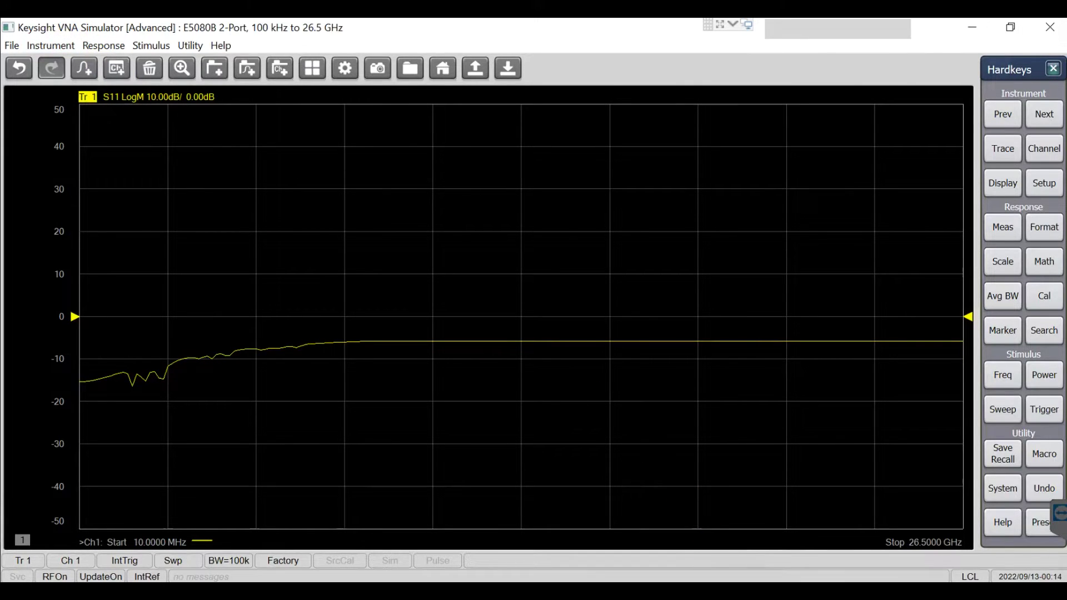
- Switch to Excel to view the Measured data sheet and the Simulation result_V2 chart, and return to the VNA Simulator
{"action": "key", "text": "alt+Tab"}
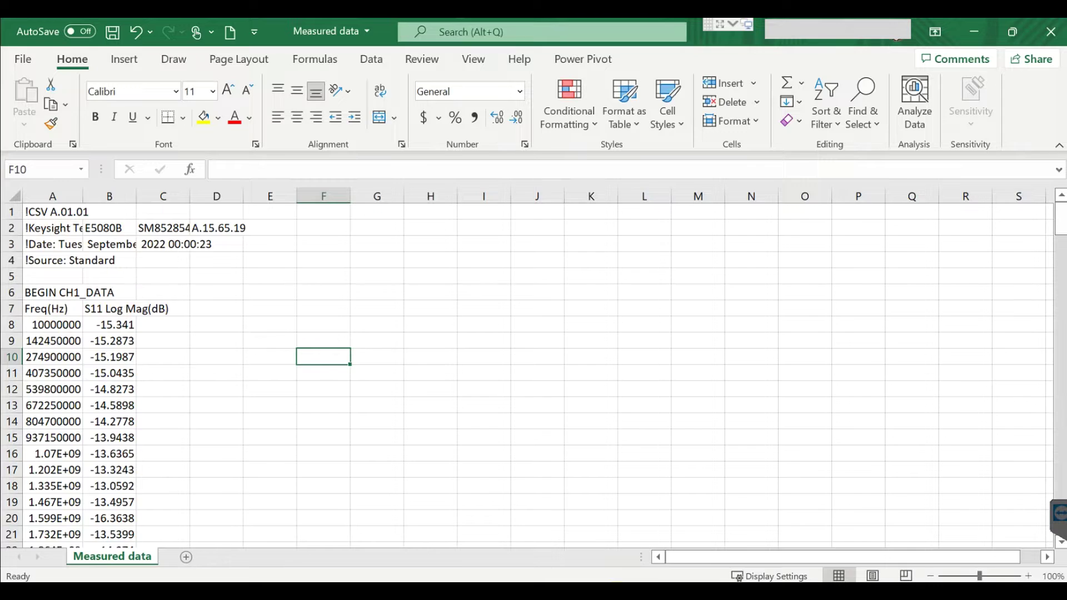
{"action": "key", "text": "alt+Tab"}
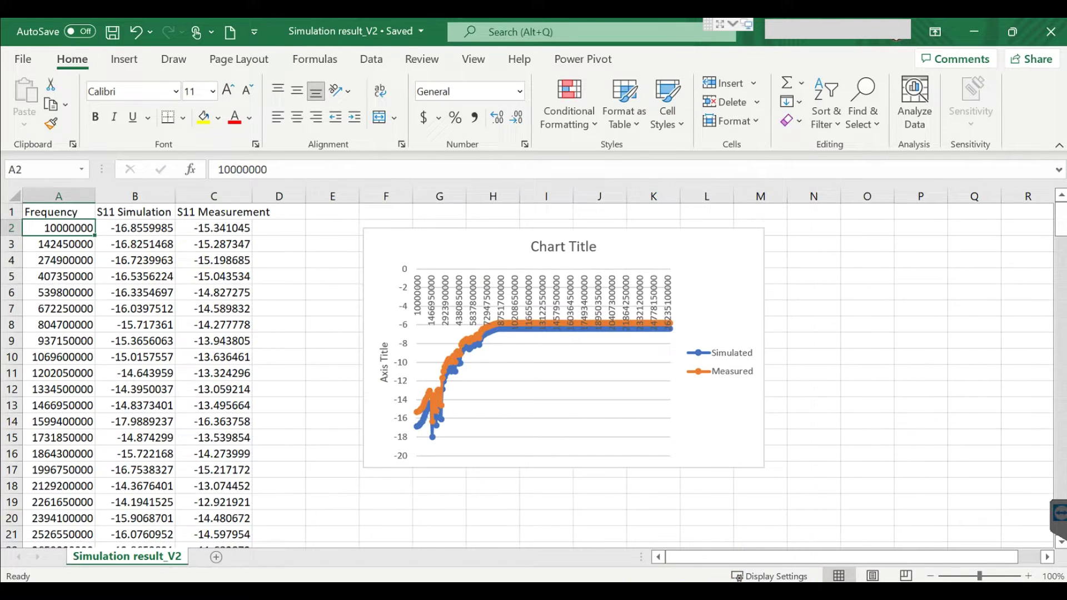
{"action": "key", "text": "alt+Tab"}
{"action": "key", "text": "alt+Tab"}
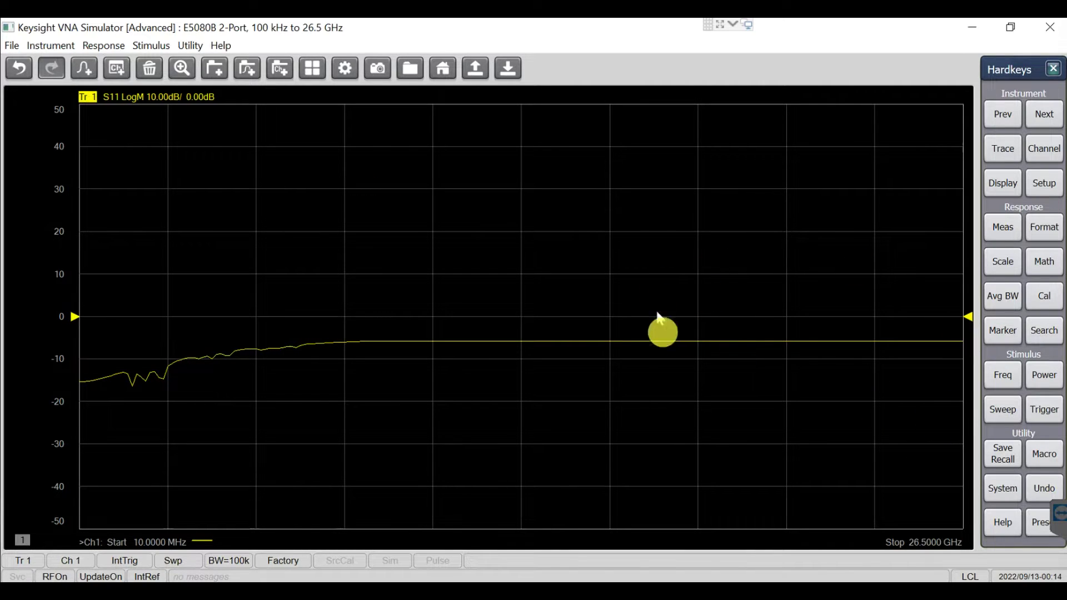
- Save the S11 trace data as a CSV file named Measured data_v2 in the Network Analyzer folder
{"action": "left_click", "coordinate": [1043, 525]}
{"action": "left_click", "coordinate": [1009, 455]}
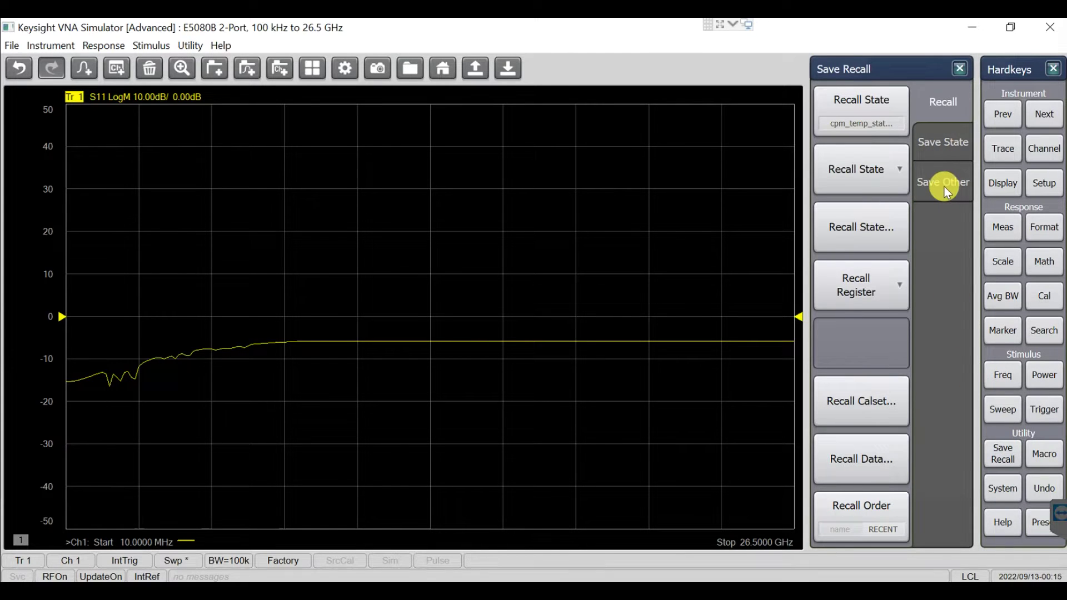
{"action": "left_click", "coordinate": [945, 187]}
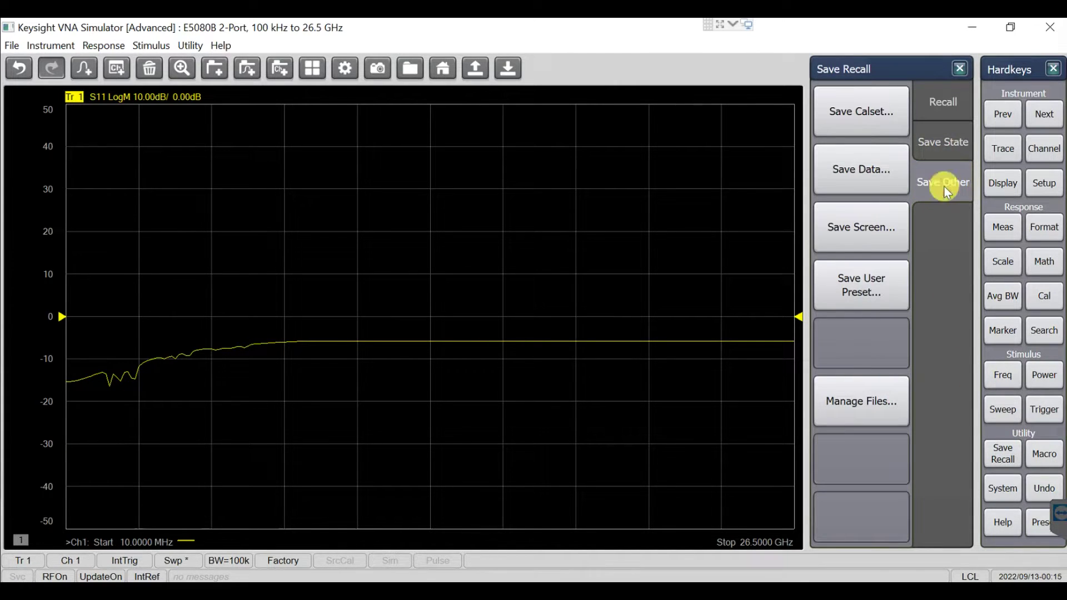
{"action": "left_click", "coordinate": [865, 171]}
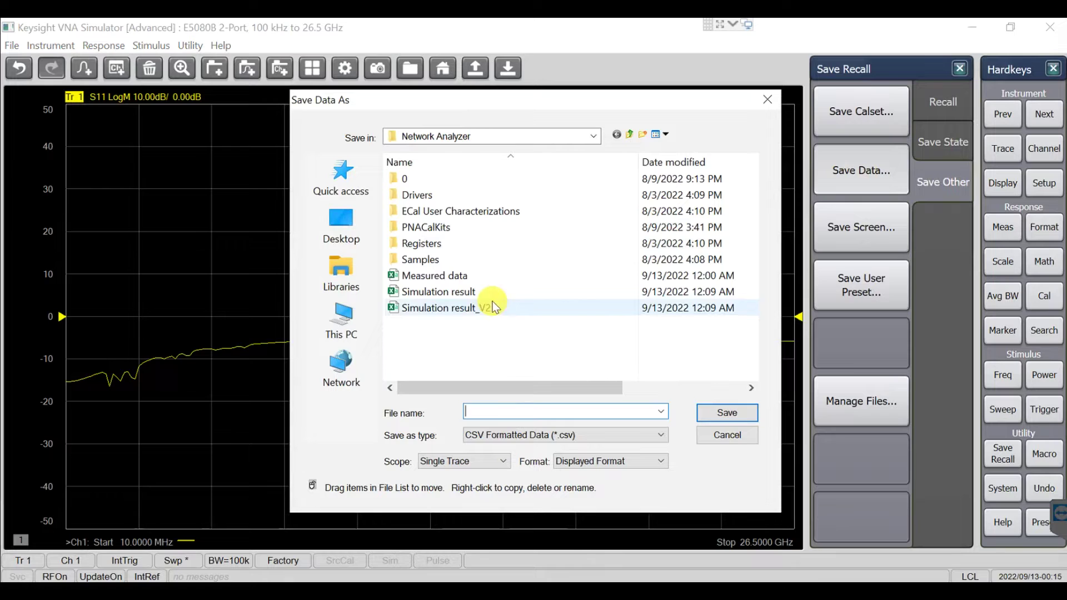
{"action": "left_click", "coordinate": [488, 266]}
{"action": "left_click", "coordinate": [486, 277]}
{"action": "left_click", "coordinate": [547, 409]}
{"action": "left_click", "coordinate": [550, 415]}
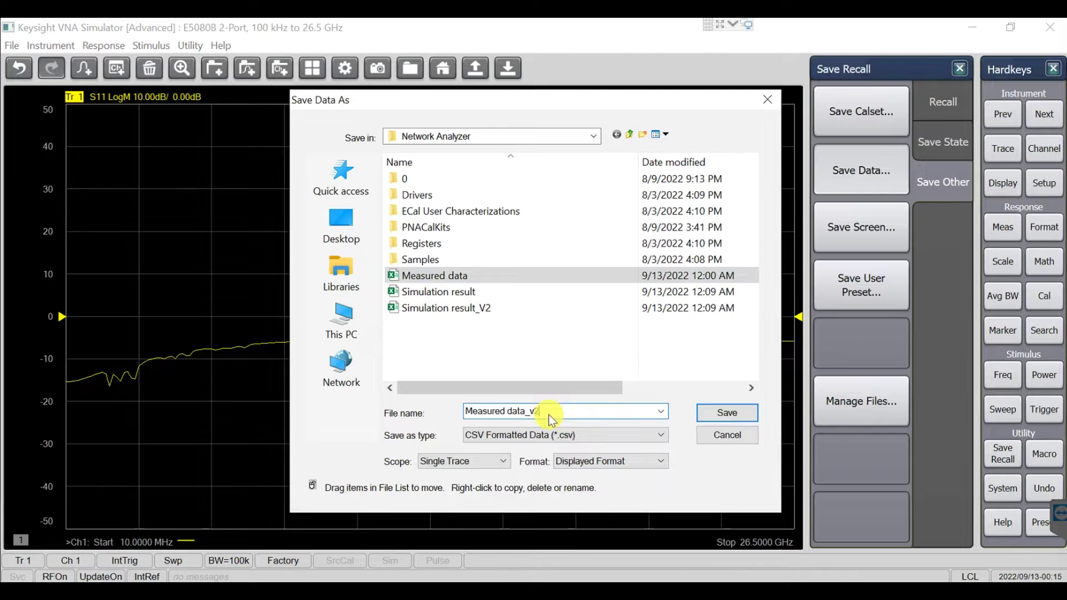
{"action": "left_click", "coordinate": [713, 412]}
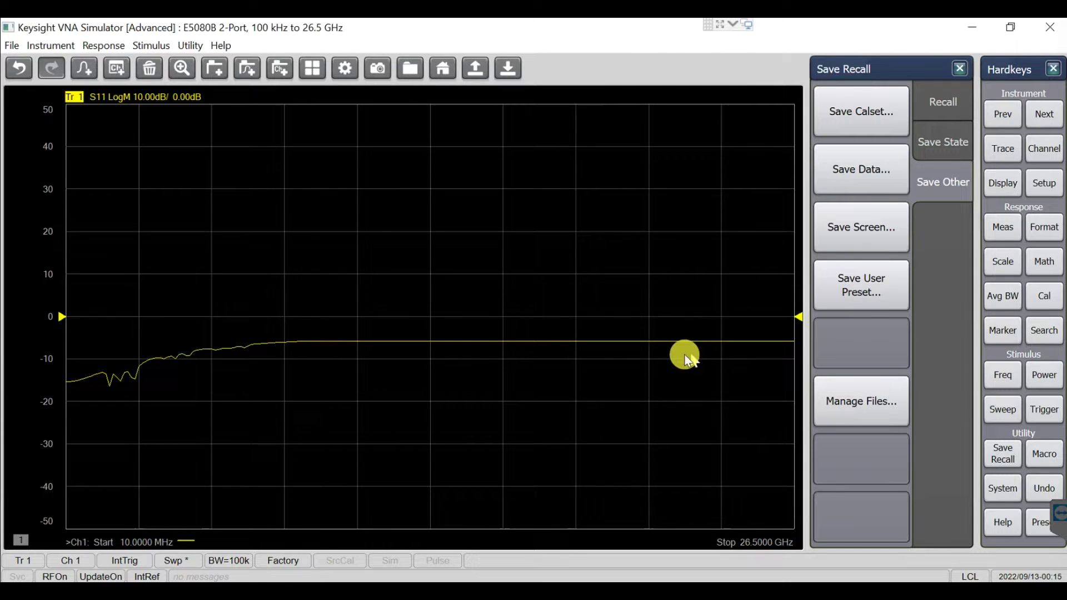
- Open the saved Measured data_v2 file in Excel from the Network Analyzer folder and select its first S11 value
{"action": "left_click", "coordinate": [844, 178]}
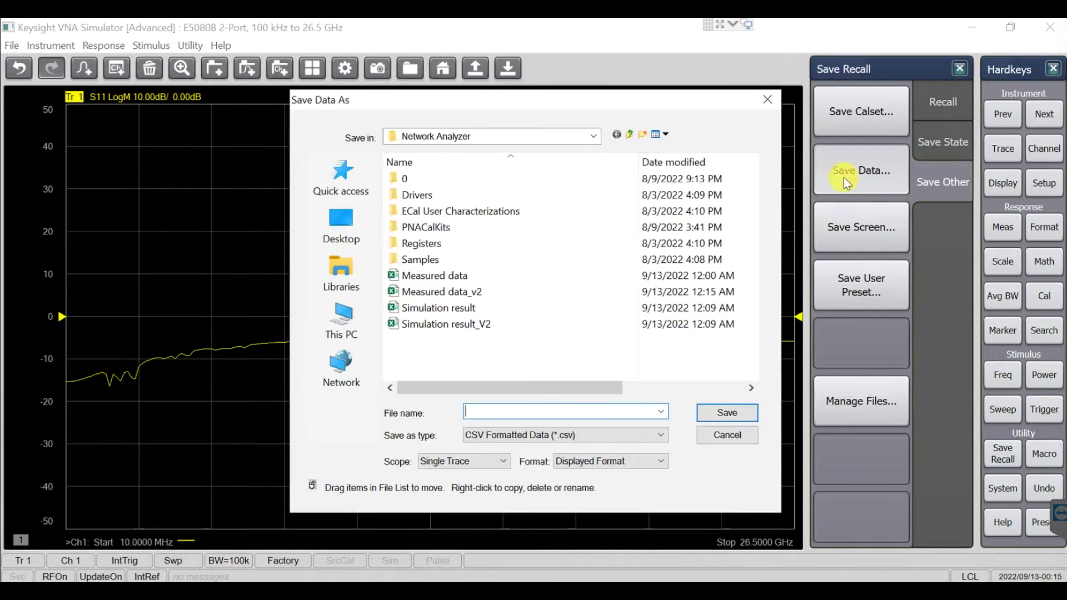
{"action": "left_click", "coordinate": [424, 292]}
{"action": "right_click", "coordinate": [423, 292]}
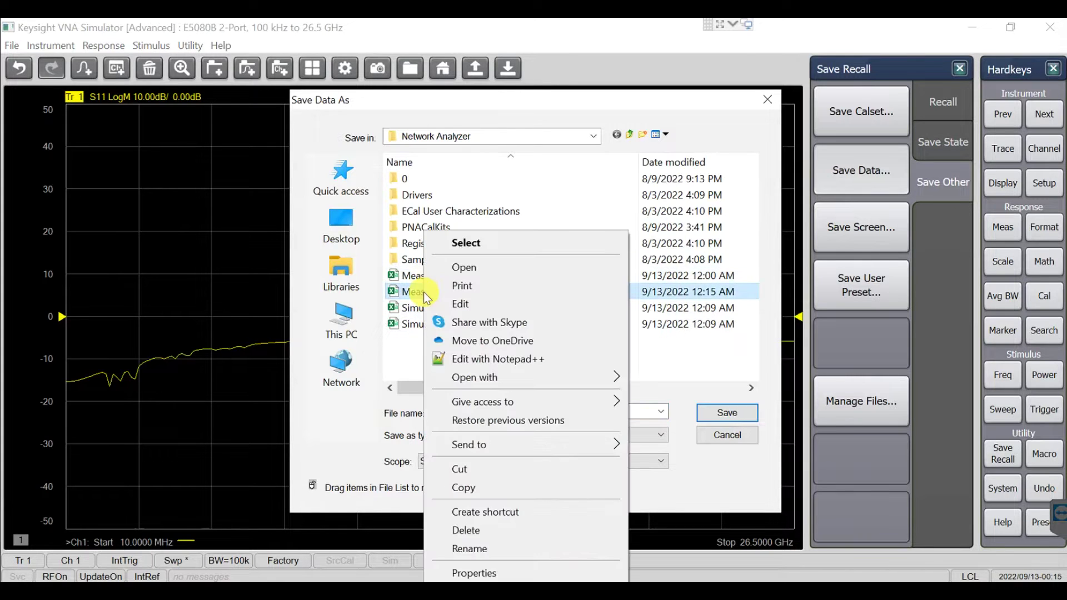
{"action": "left_click", "coordinate": [473, 267]}
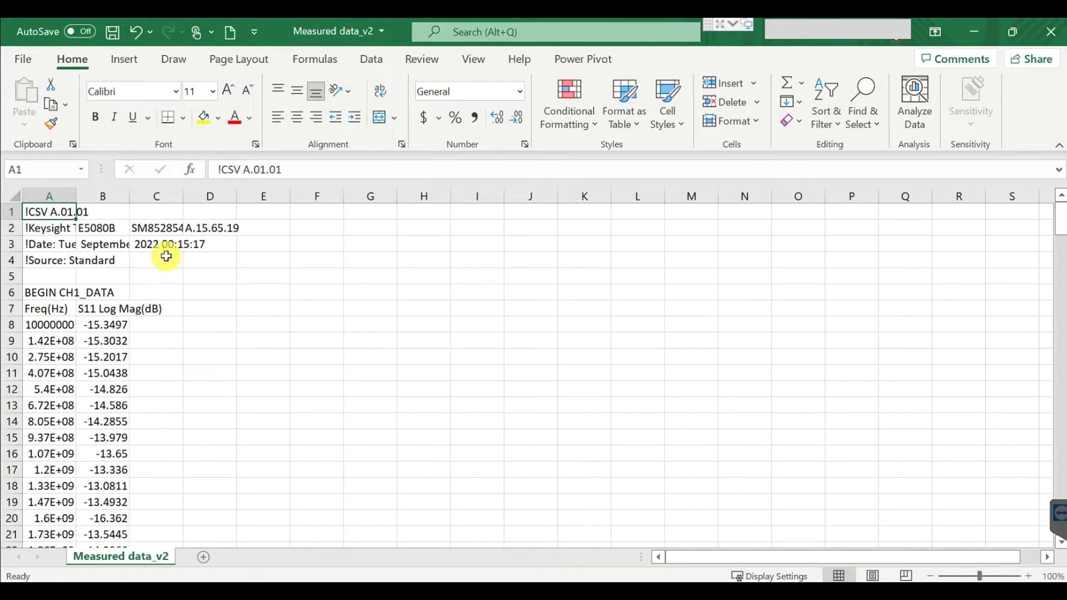
{"action": "left_click", "coordinate": [165, 255]}
{"action": "left_click", "coordinate": [112, 325]}
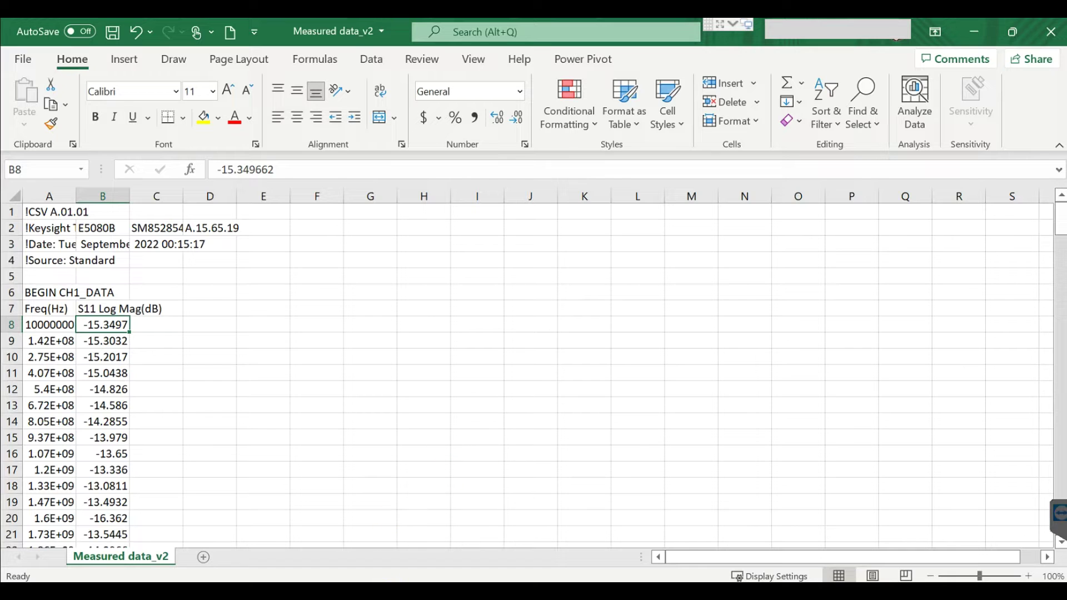
- Switch back to the VNA Simulator and open the Simulation result file from the Network Analyzer folder in Excel
{"action": "left_click", "coordinate": [386, 592]}
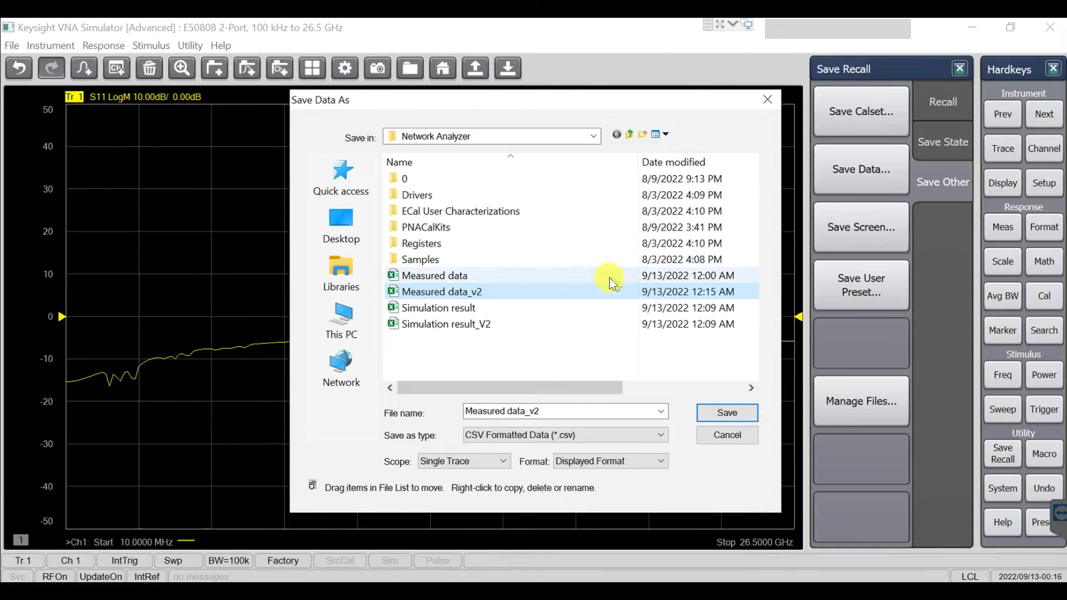
{"action": "left_click", "coordinate": [439, 309]}
{"action": "right_click", "coordinate": [436, 309]}
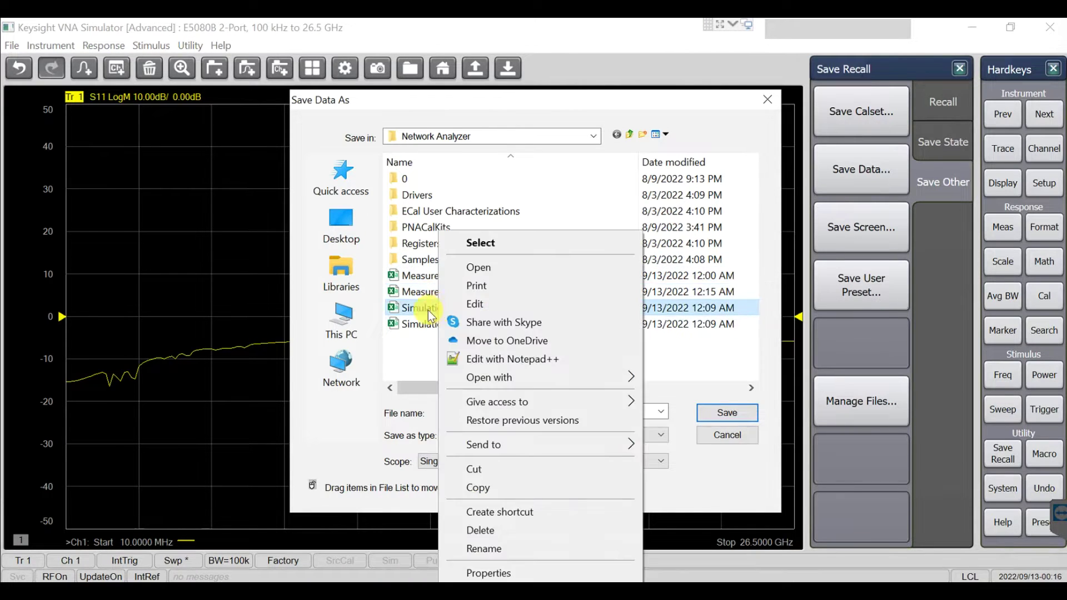
{"action": "left_click", "coordinate": [474, 269]}
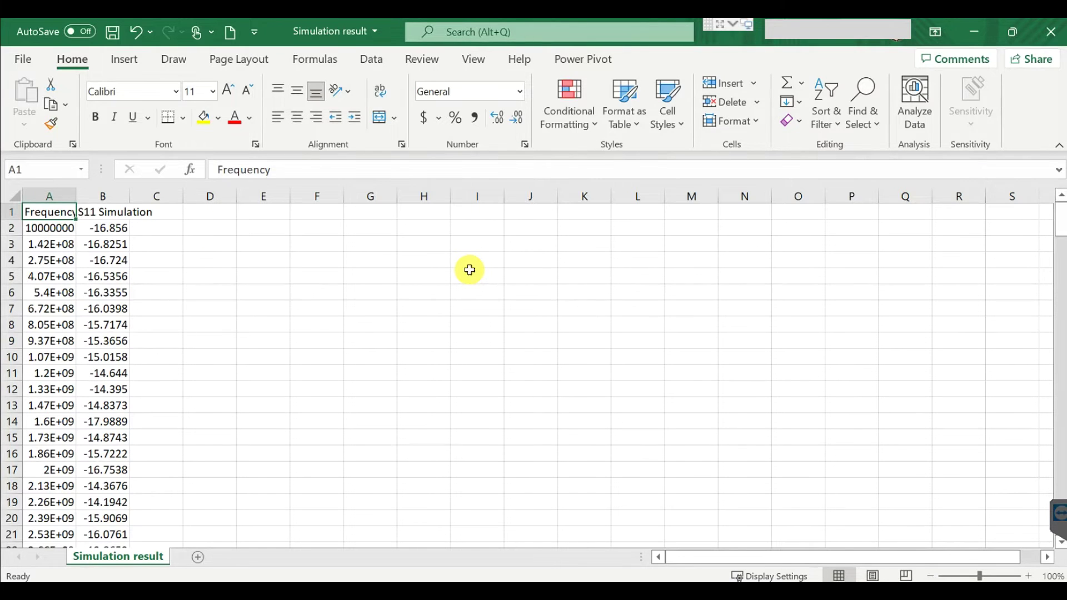
{"action": "left_click", "coordinate": [238, 289]}
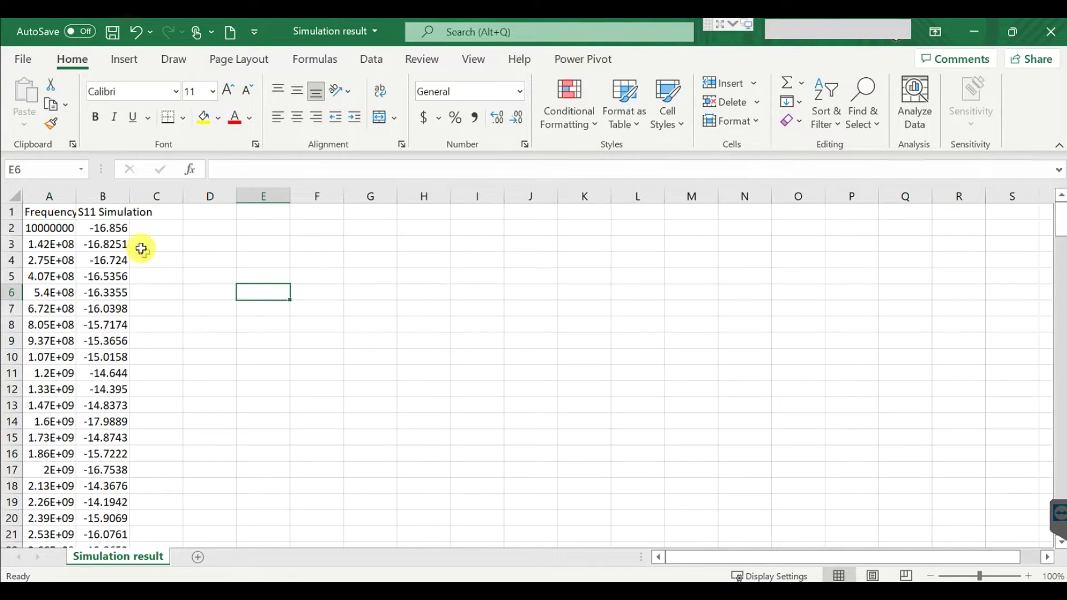
- Autofit column B of the simulation sheet and enter the header S11 Measured in cell C1
{"action": "double_click", "coordinate": [131, 196]}
{"action": "left_click", "coordinate": [176, 212]}
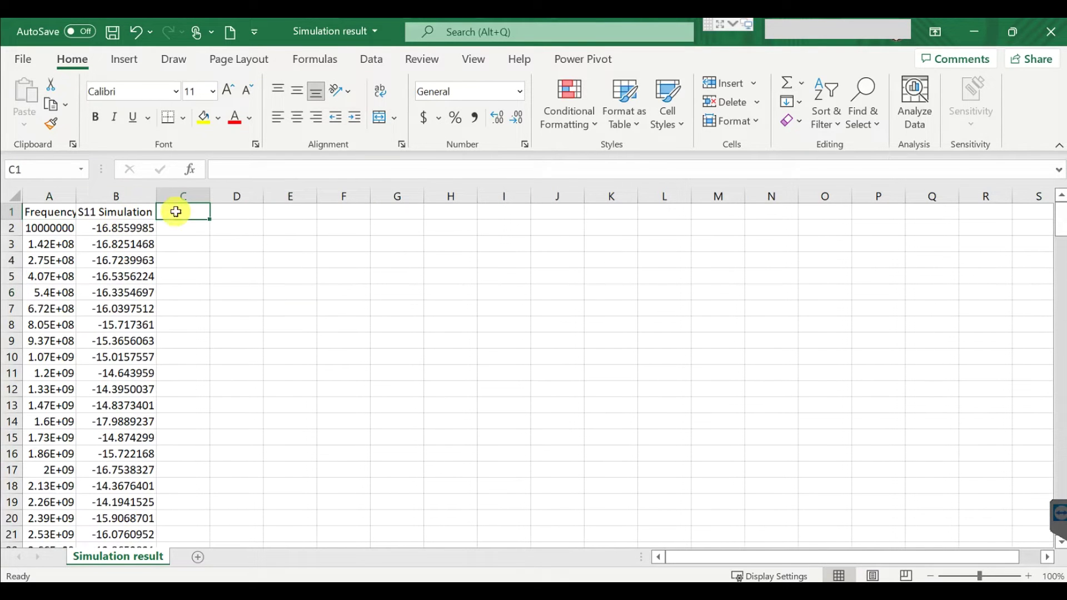
{"action": "type", "text": "S11 Measured"}
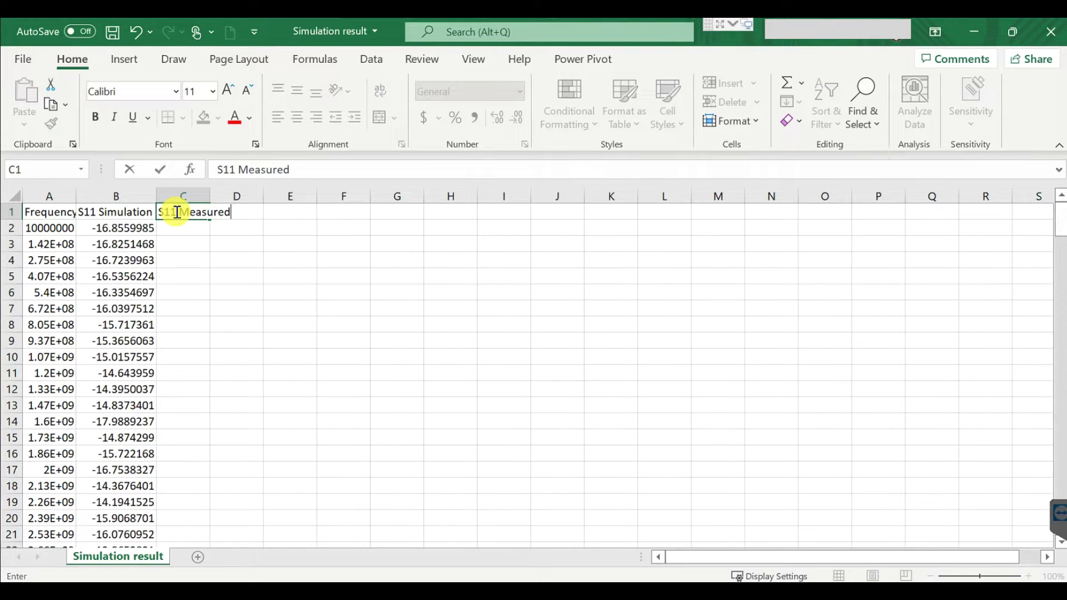
{"action": "key", "text": "Return"}
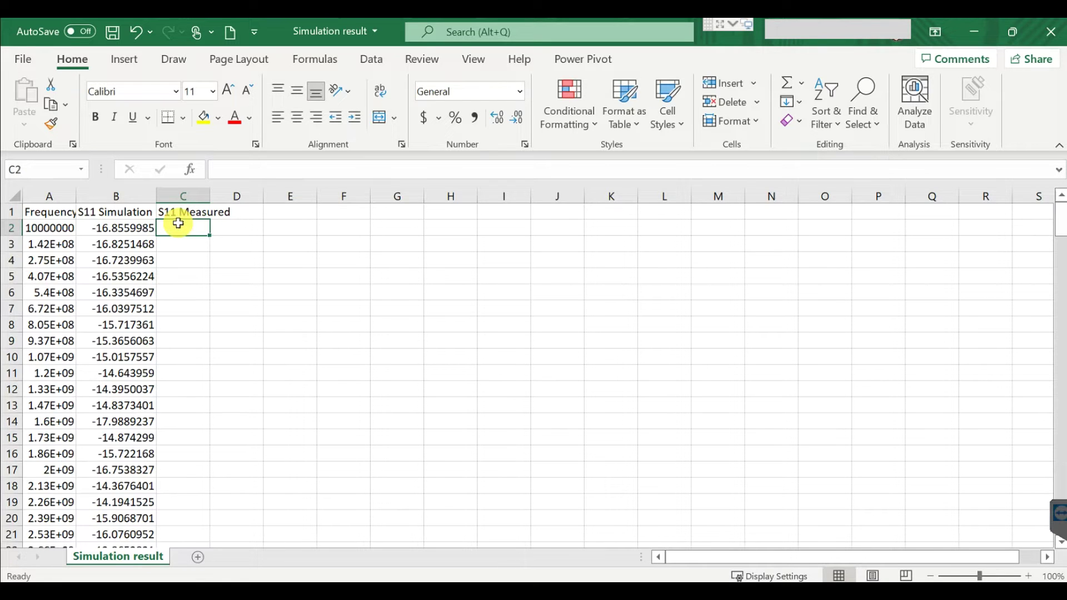
- Fill the S11 Measured column from C2 with a formula referencing B8:B208 of the Measured data_v2 workbook
{"action": "type", "text": "="}
{"action": "key", "text": "ctrl+Tab"}
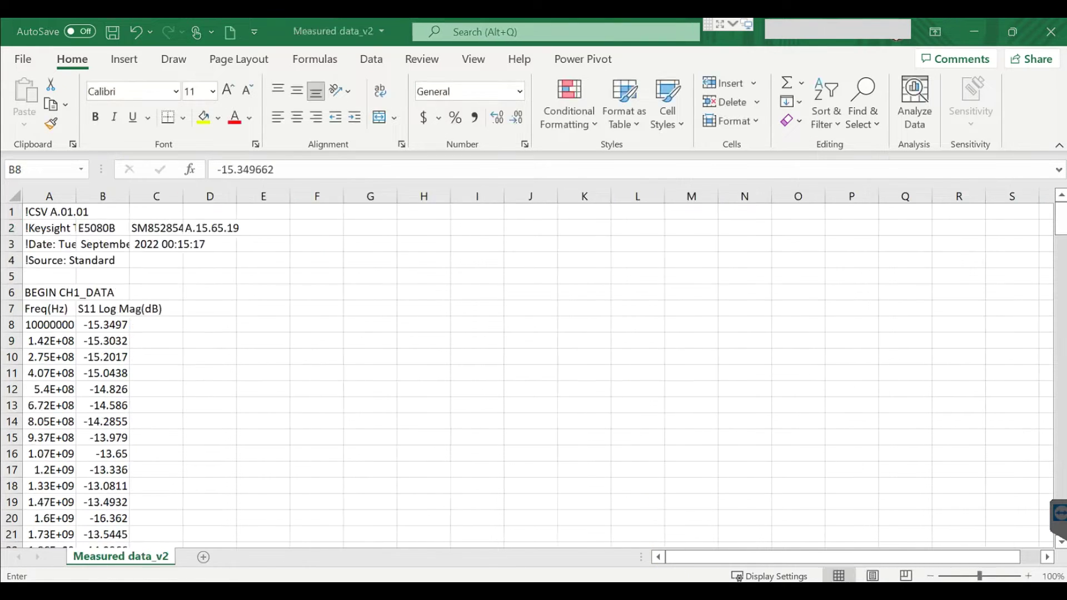
{"action": "left_click", "coordinate": [108, 325]}
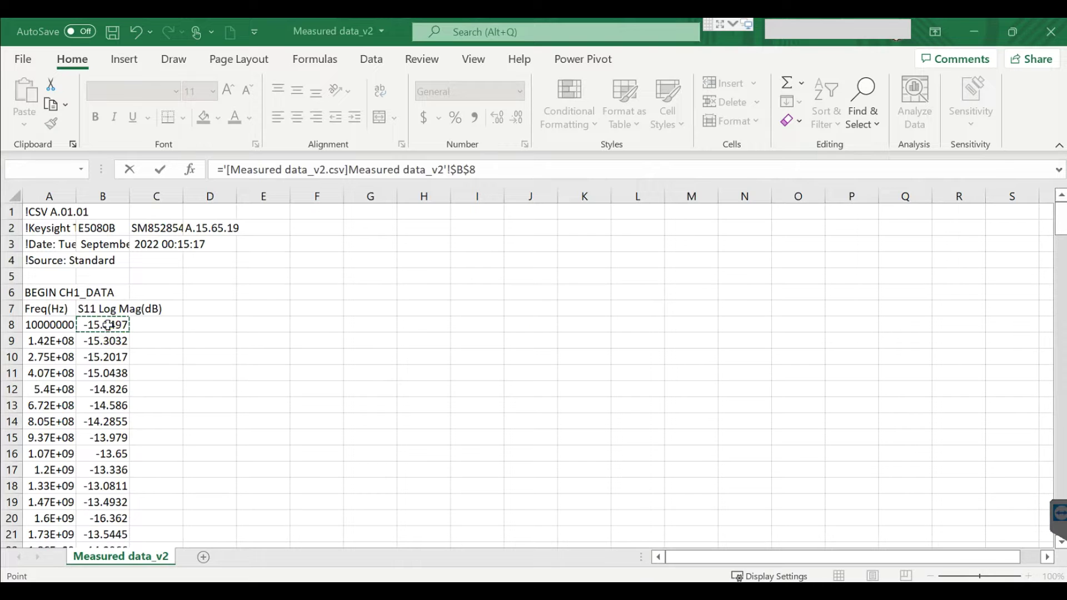
{"action": "key", "text": "ctrl+shift+Down"}
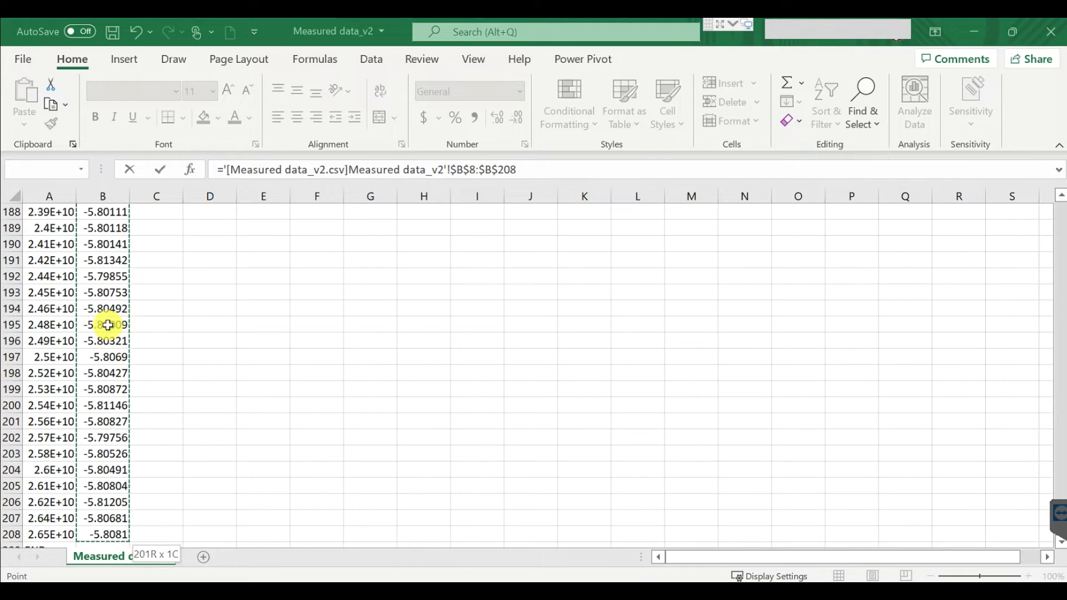
{"action": "key", "text": "Return"}
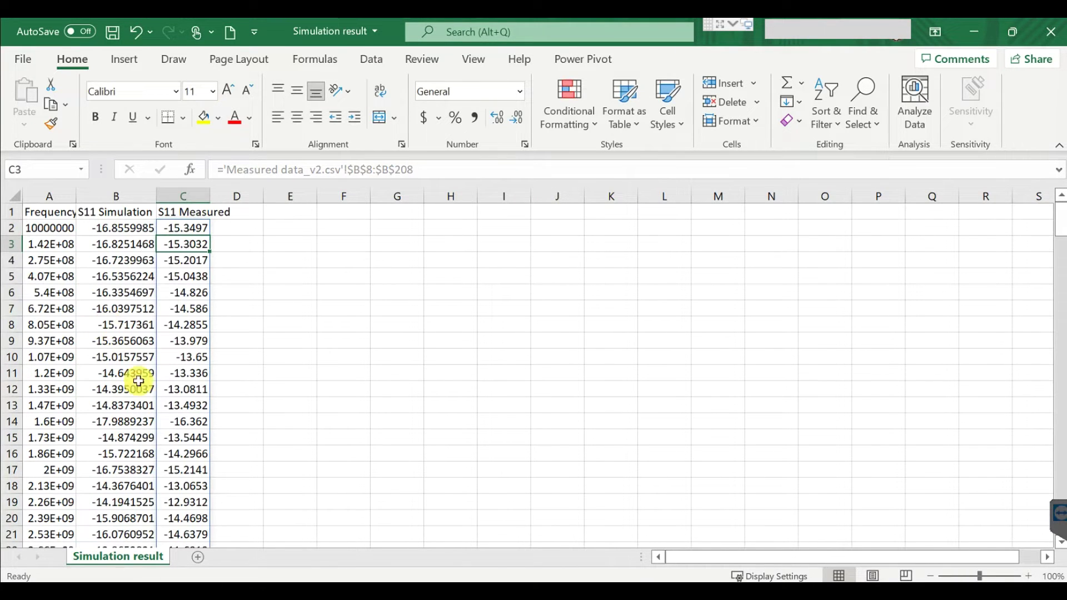
{"action": "left_click", "coordinate": [201, 276]}
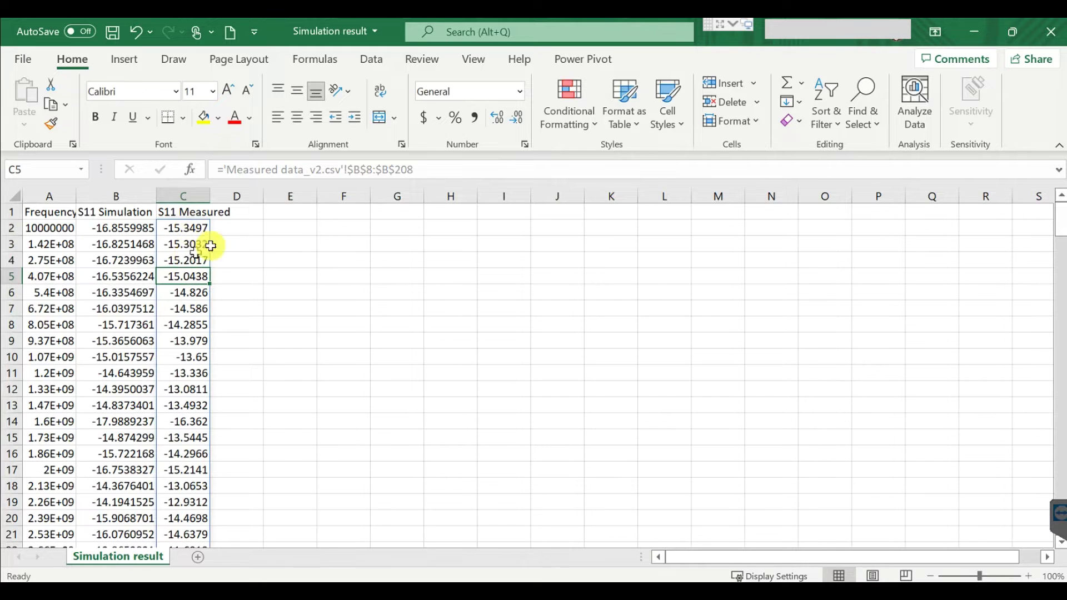
- Insert an empty 2-D line chart with markers beside the data, starting from empty cell F2
{"action": "left_click", "coordinate": [358, 227]}
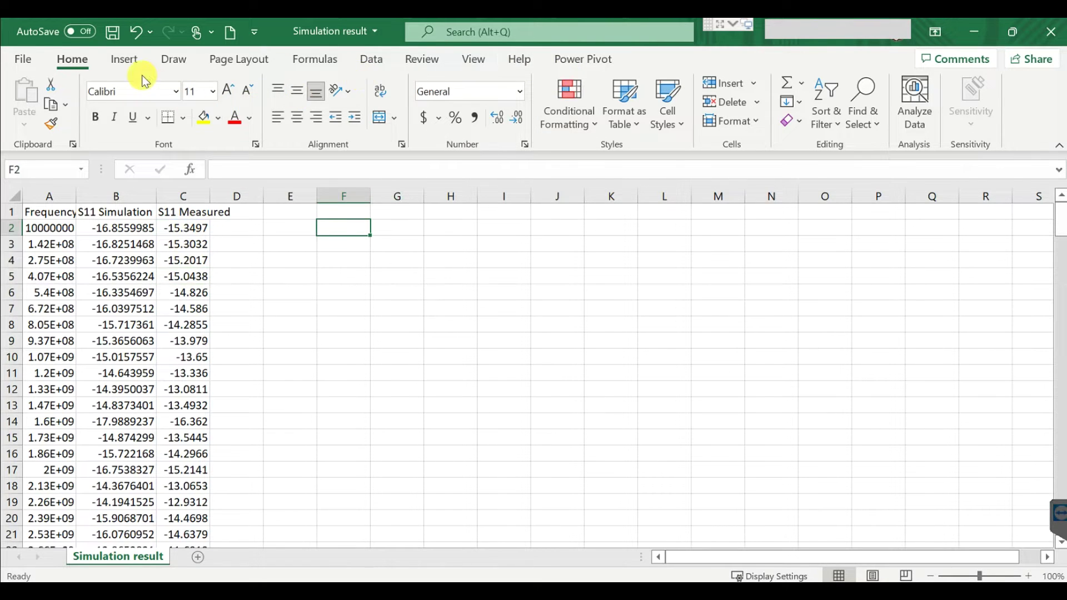
{"action": "left_click", "coordinate": [125, 59]}
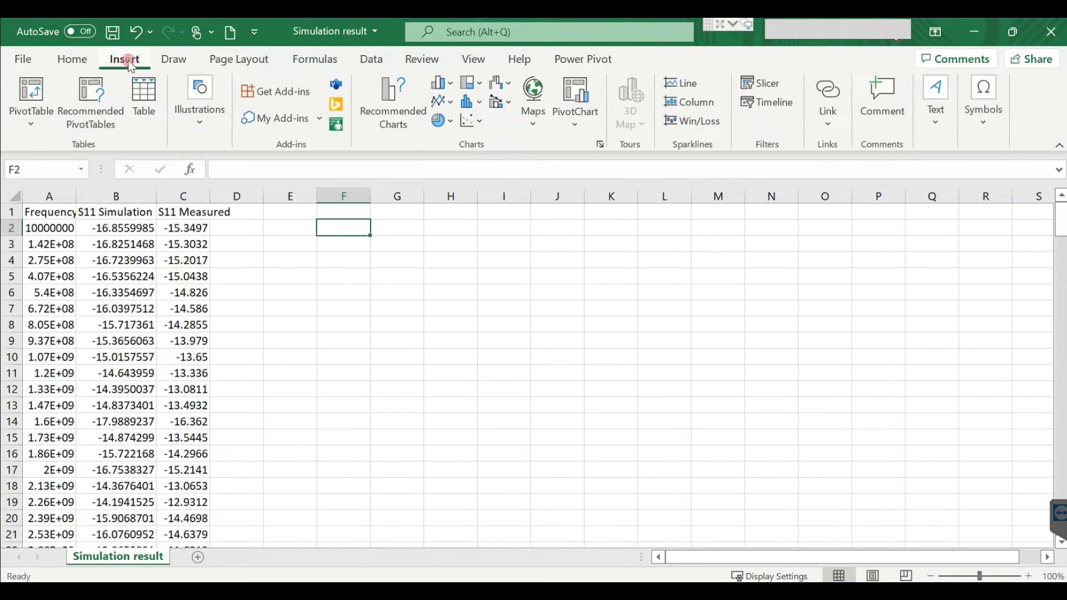
{"action": "left_click", "coordinate": [441, 101]}
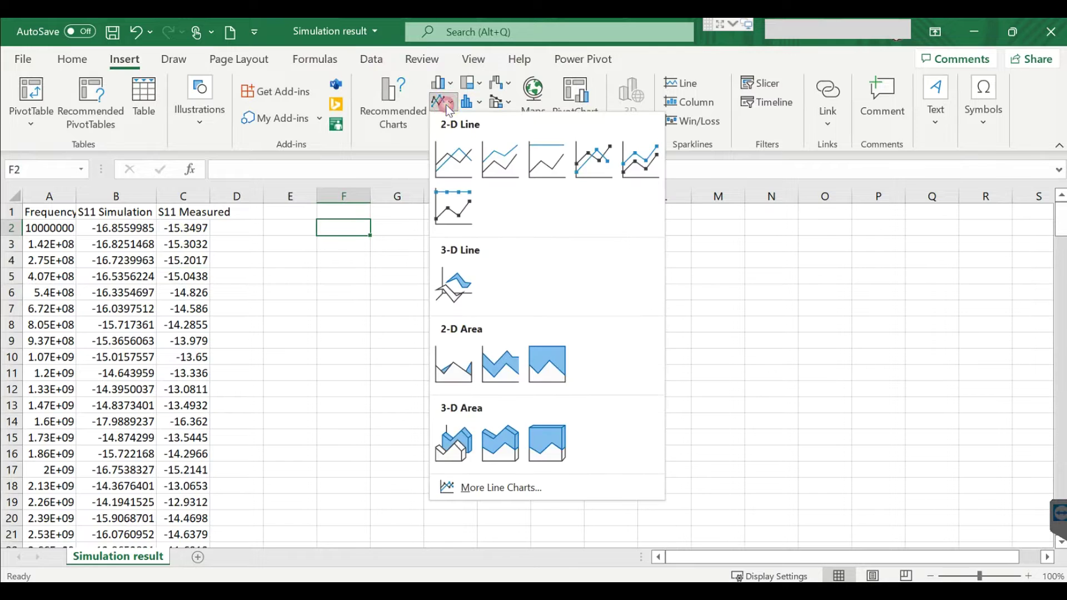
{"action": "left_click", "coordinate": [594, 162]}
{"action": "left_click", "coordinate": [517, 309]}
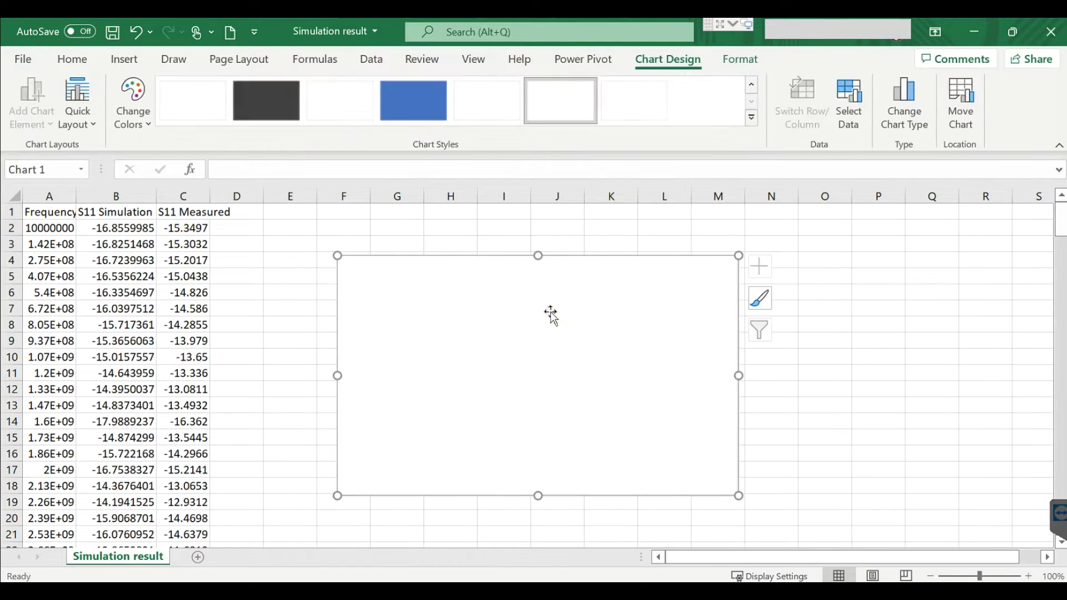
- Add a chart data series named Simulated with the values from B2:B202 of the Simulation result sheet
{"action": "left_click", "coordinate": [850, 100]}
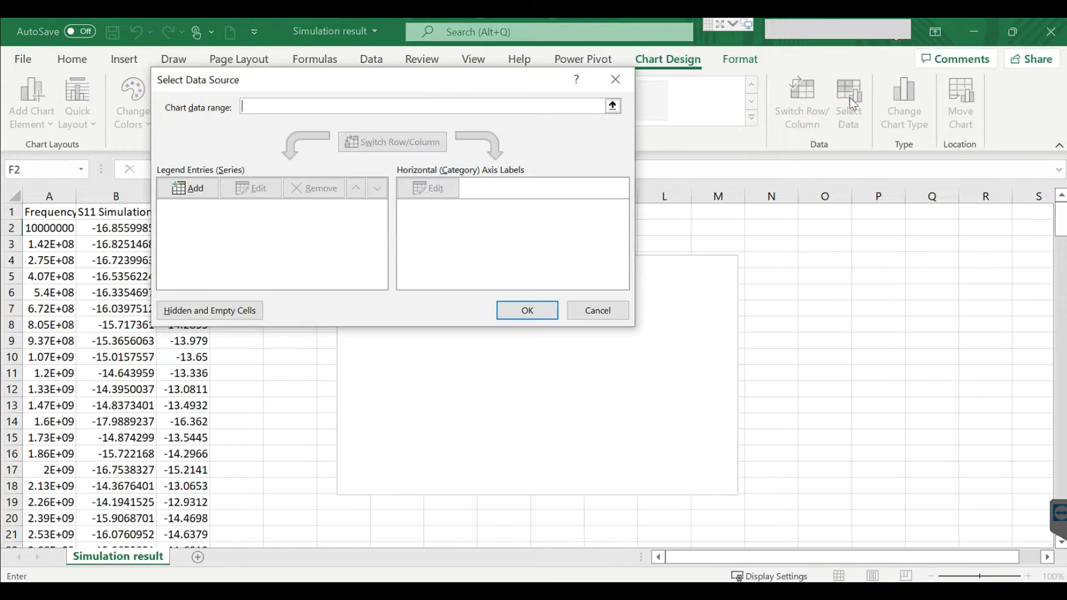
{"action": "left_click", "coordinate": [187, 193]}
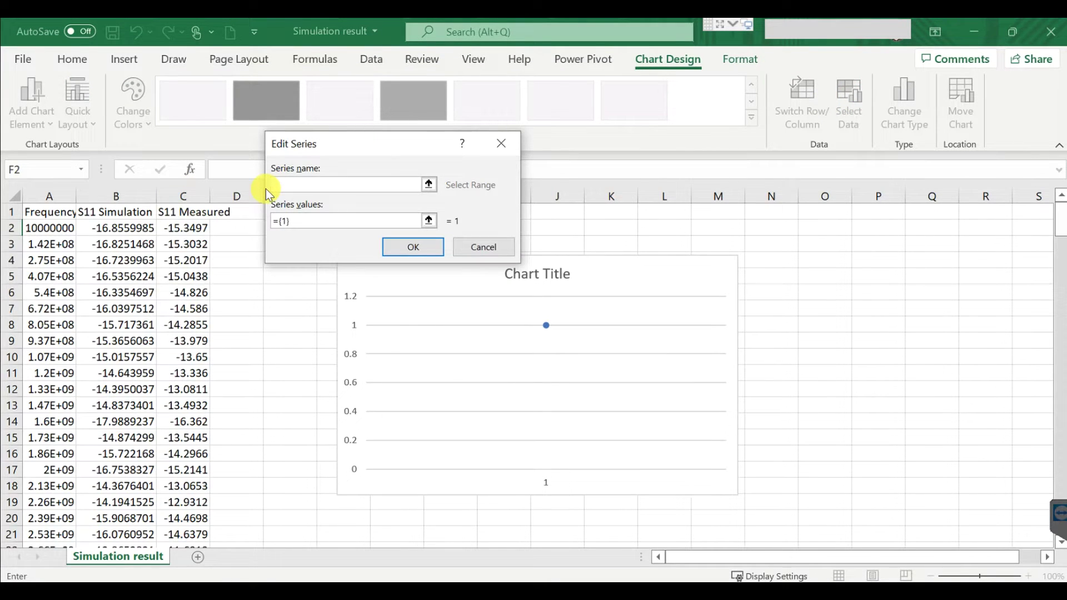
{"action": "type", "text": "Simulated"}
{"action": "left_click", "coordinate": [336, 217]}
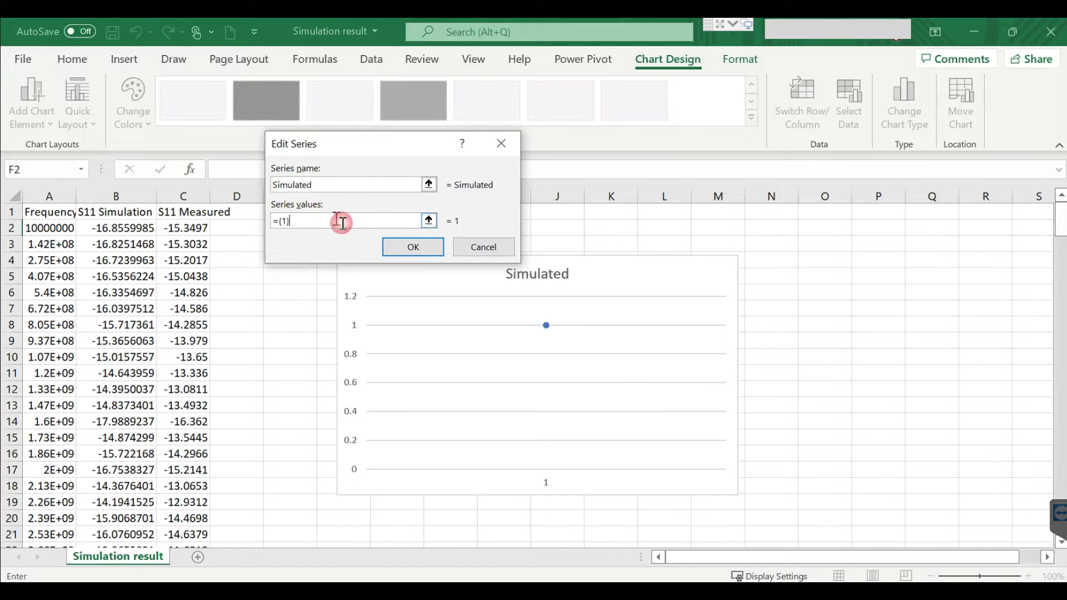
{"action": "key", "text": "BackSpace"}
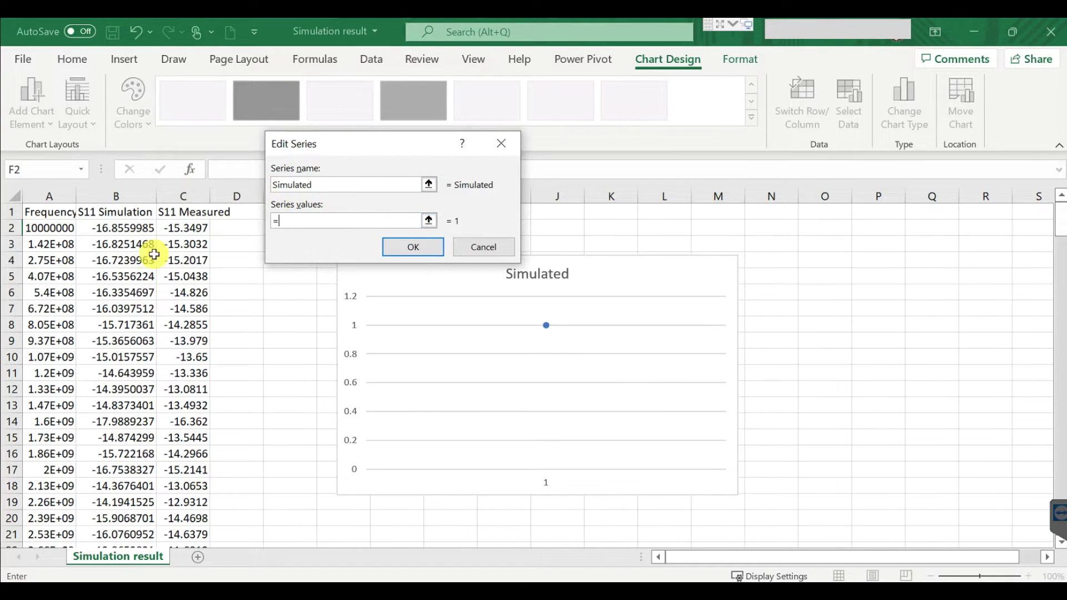
{"action": "left_click", "coordinate": [124, 230]}
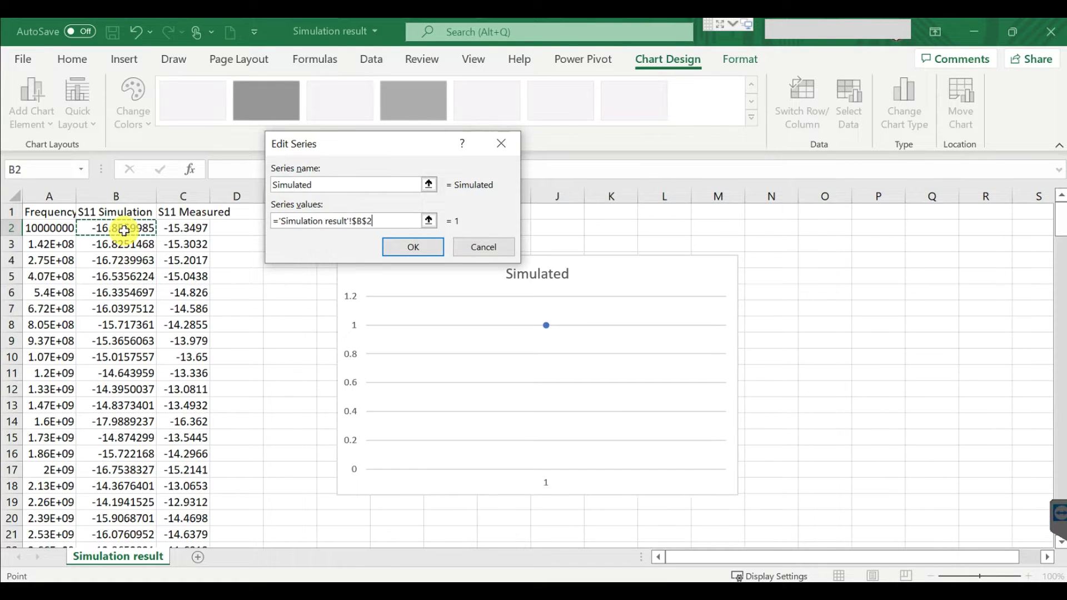
{"action": "key", "text": "ctrl+shift+Down"}
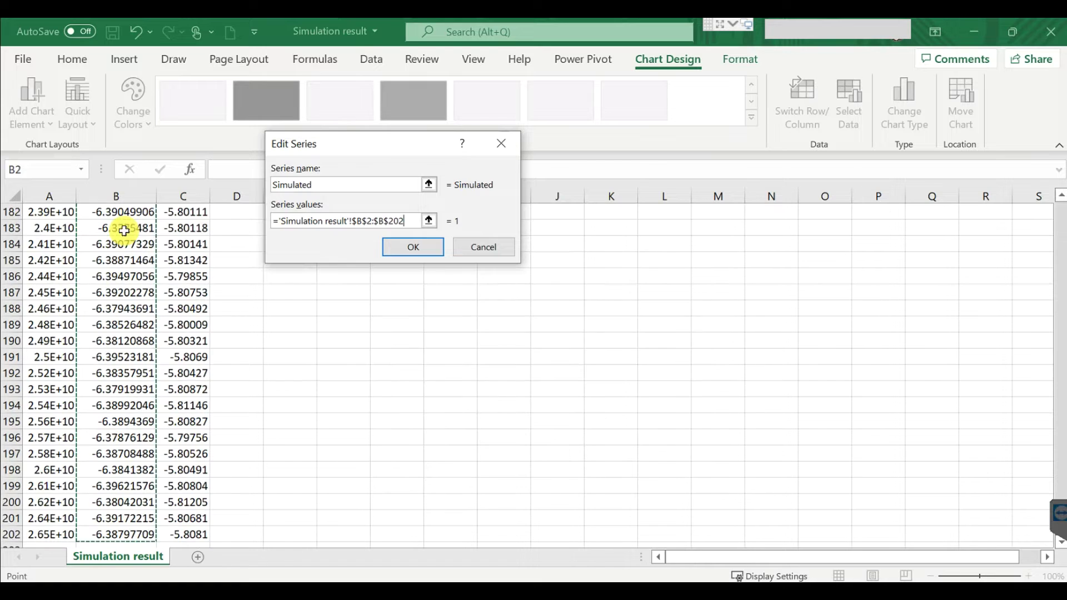
{"action": "key", "text": "Return"}
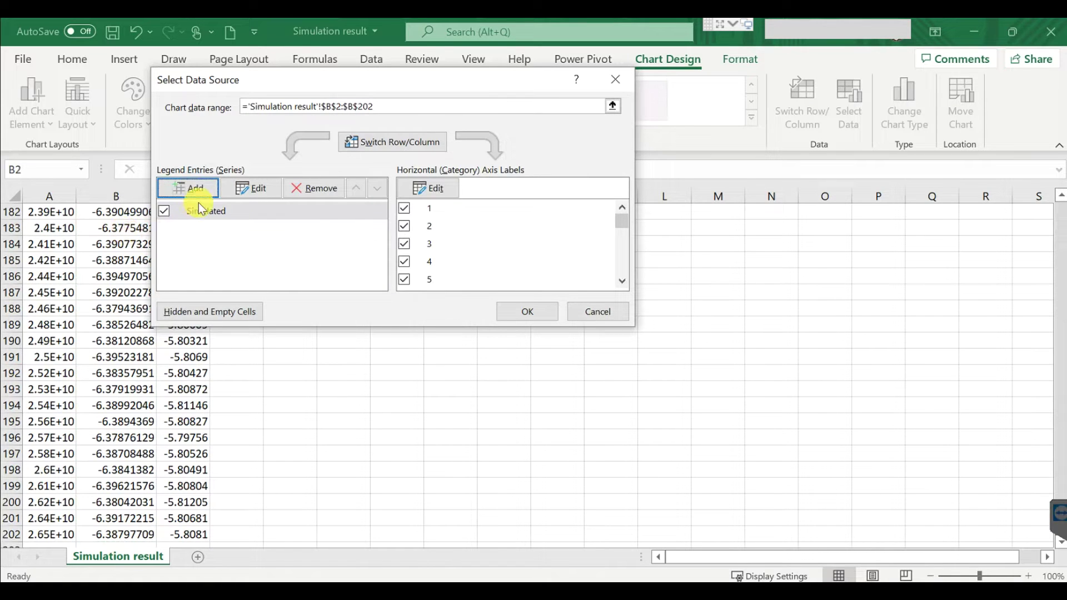
- Add a chart data series named Measured with the values from C2:C202 of the Simulation result sheet
{"action": "left_click", "coordinate": [183, 189]}
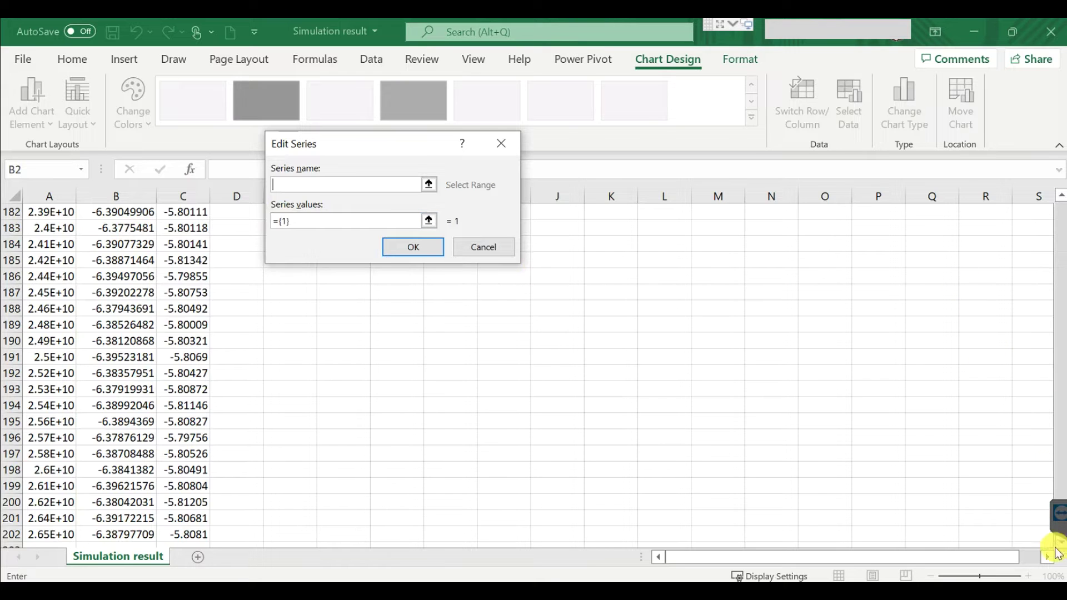
{"action": "left_click", "coordinate": [1059, 298]}
{"action": "left_click", "coordinate": [1059, 299]}
{"action": "left_click_drag", "start_coordinate": [1059, 448], "coordinate": [1057, 201]}
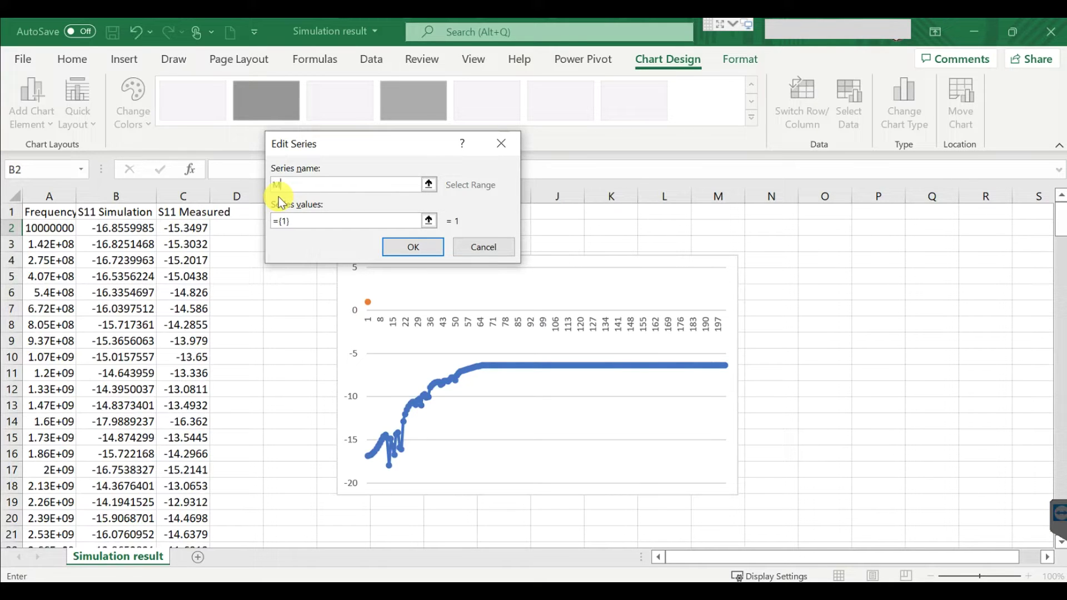
{"action": "type", "text": "d"}
{"action": "left_click", "coordinate": [302, 222]}
{"action": "key", "text": "BackSpace"}
{"action": "key", "text": "BackSpace"}
{"action": "key", "text": "BackSpace"}
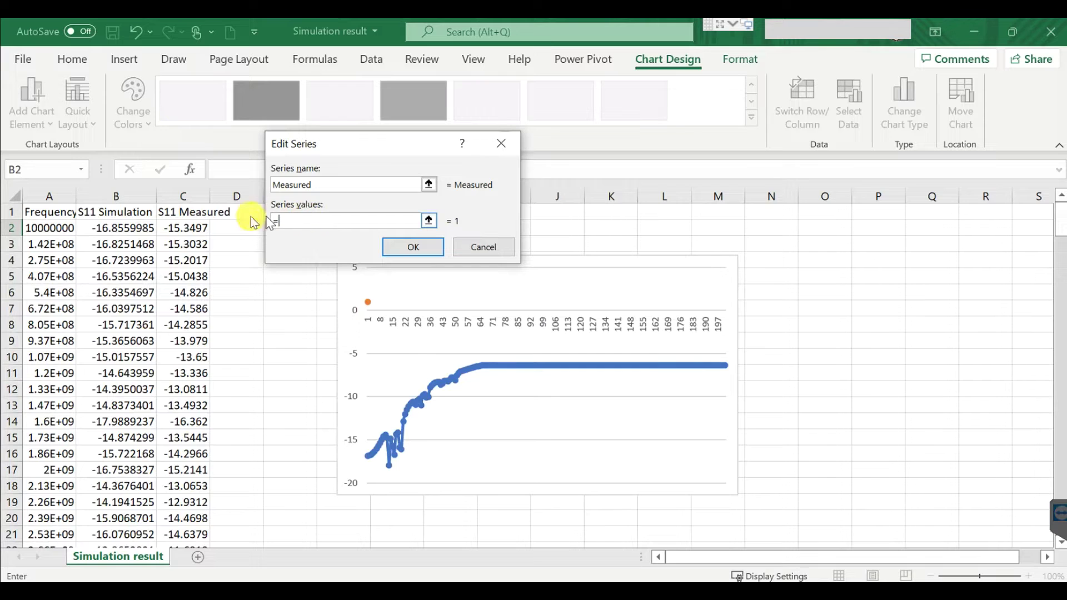
{"action": "left_click", "coordinate": [194, 227]}
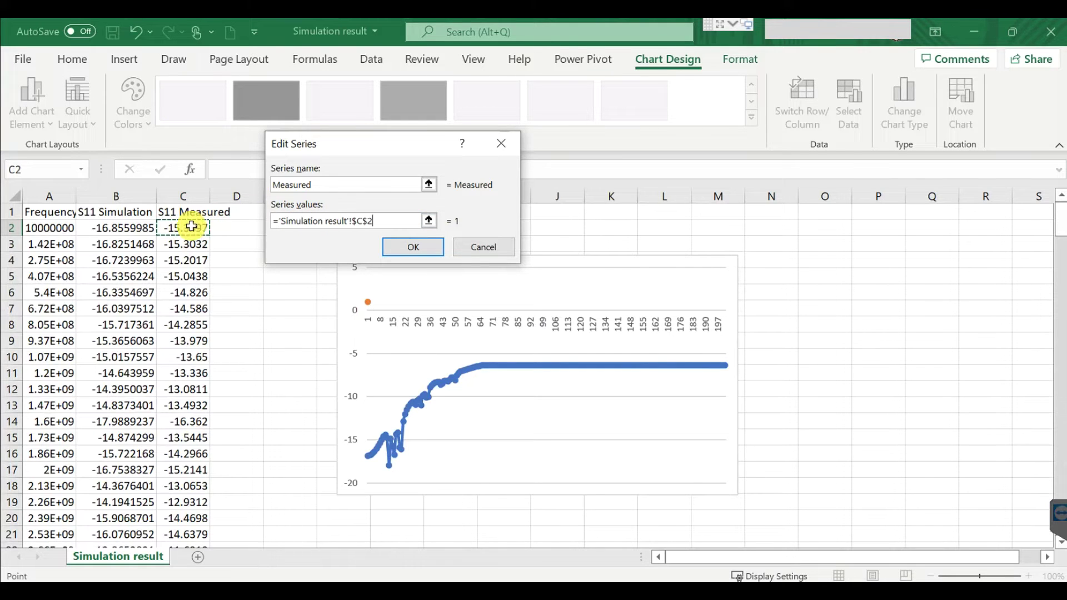
{"action": "key", "text": "ctrl+shift+Down"}
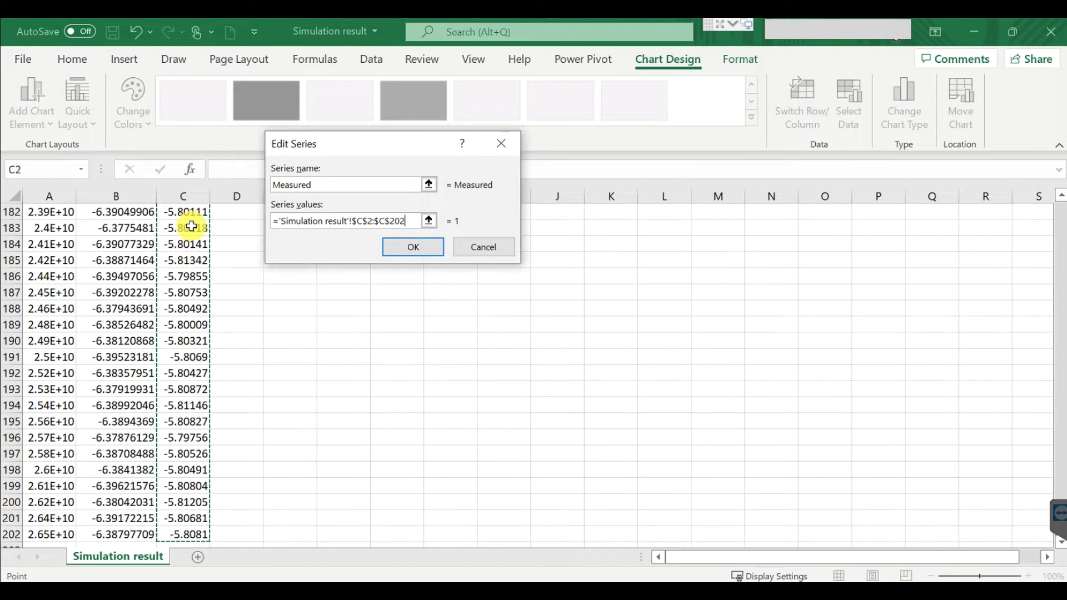
{"action": "key", "text": "Return"}
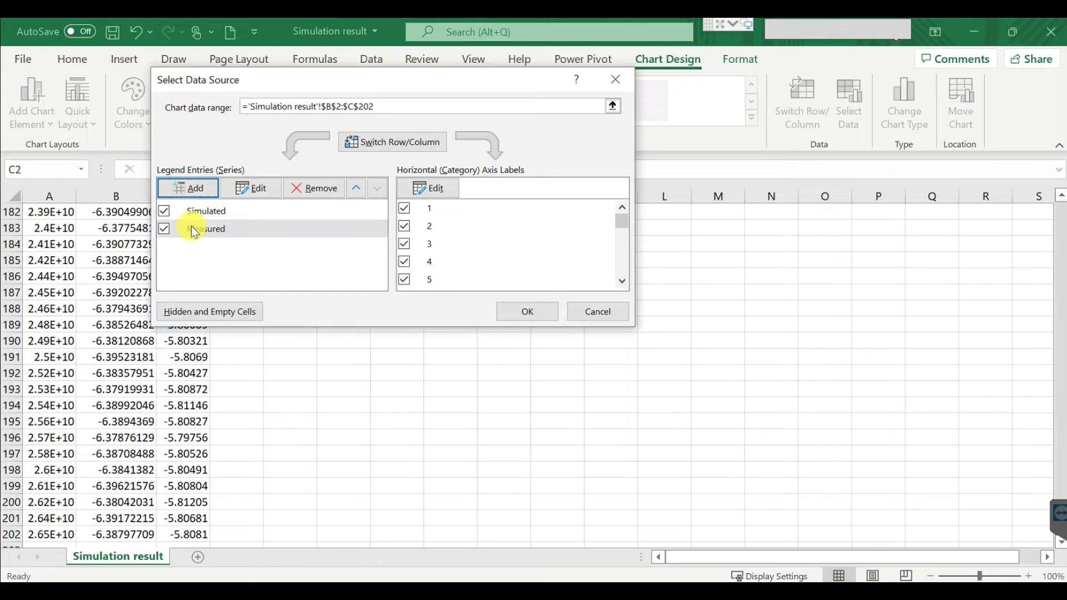
- Set the chart's horizontal axis labels to the frequencies in A2:A202 and accept the data source
{"action": "left_click", "coordinate": [438, 190]}
{"action": "left_click", "coordinate": [1060, 231]}
{"action": "left_click_drag", "start_coordinate": [1060, 231], "coordinate": [1060, 221]}
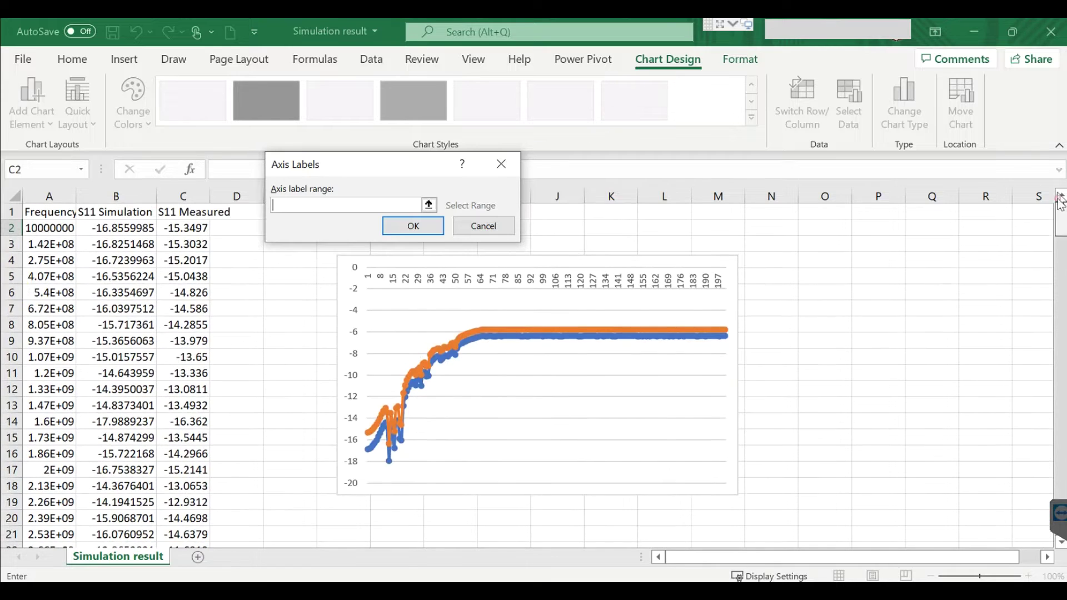
{"action": "left_click", "coordinate": [53, 228]}
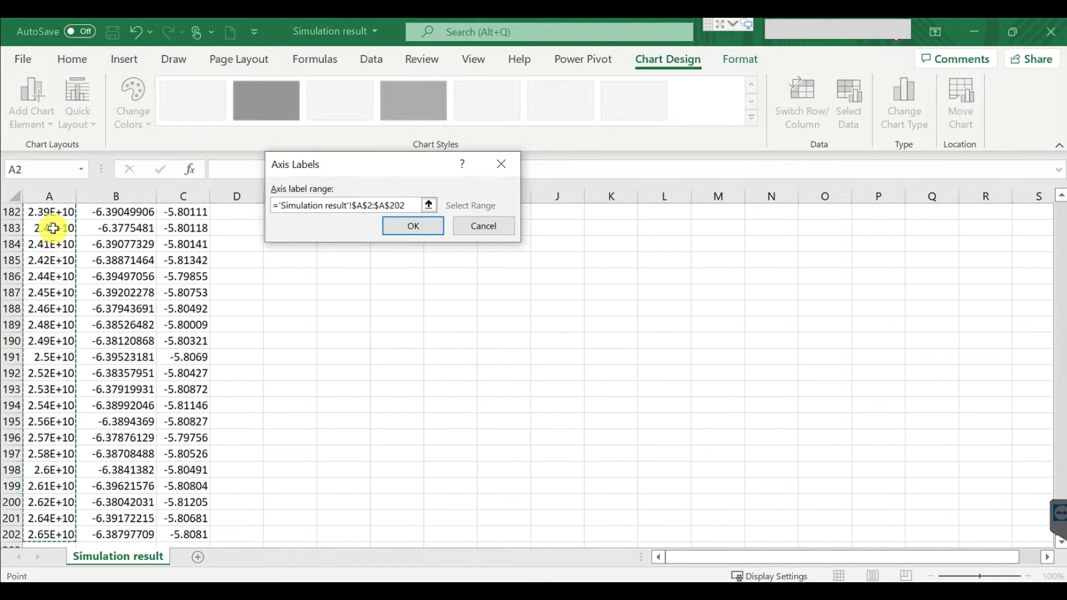
{"action": "key", "text": "Return"}
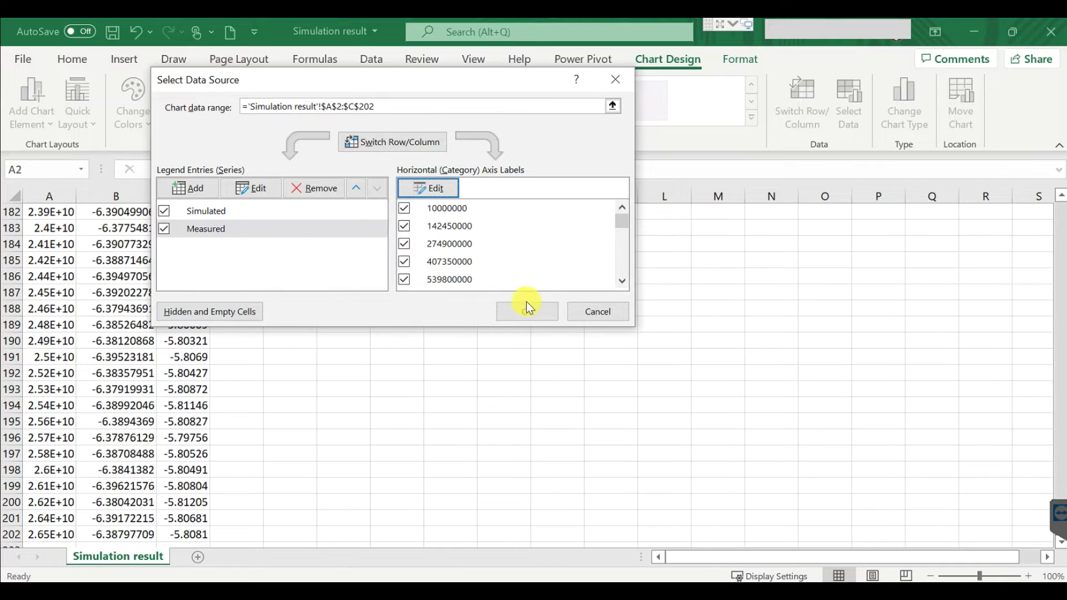
{"action": "left_click", "coordinate": [536, 316]}
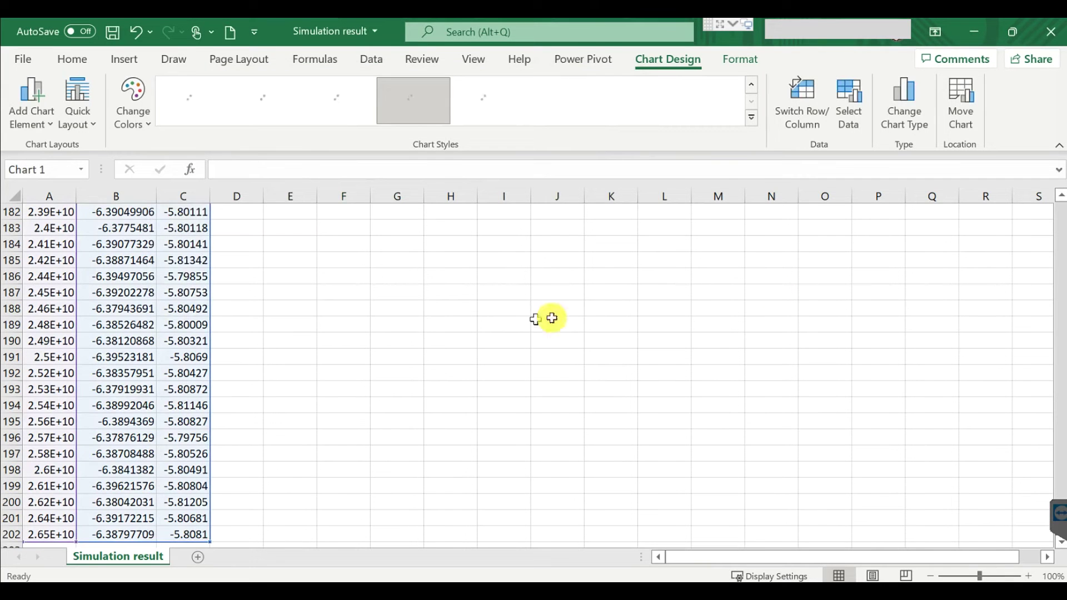
- Apply the quick chart layout that has a chart title, a vertical axis title and a legend beside the plot
{"action": "left_click", "coordinate": [1062, 217]}
{"action": "left_click", "coordinate": [1062, 217]}
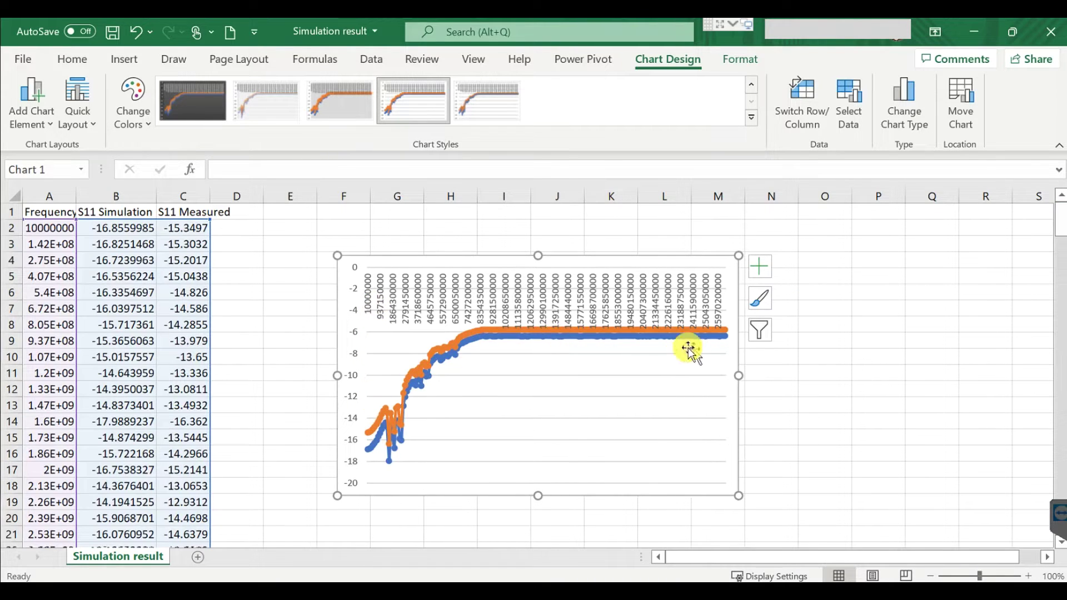
{"action": "left_click", "coordinate": [81, 118]}
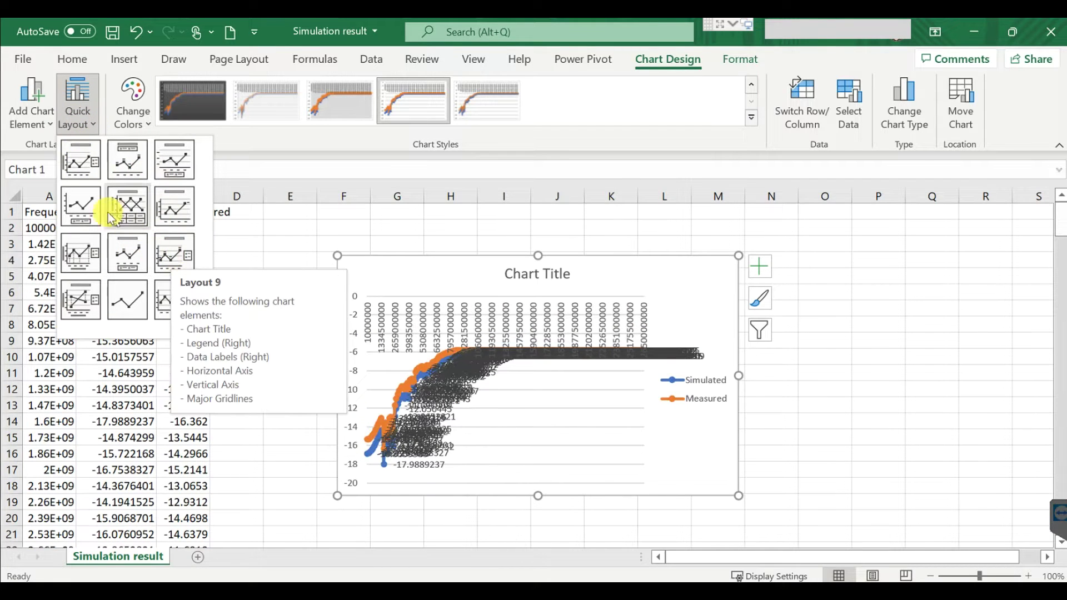
{"action": "left_click", "coordinate": [82, 173]}
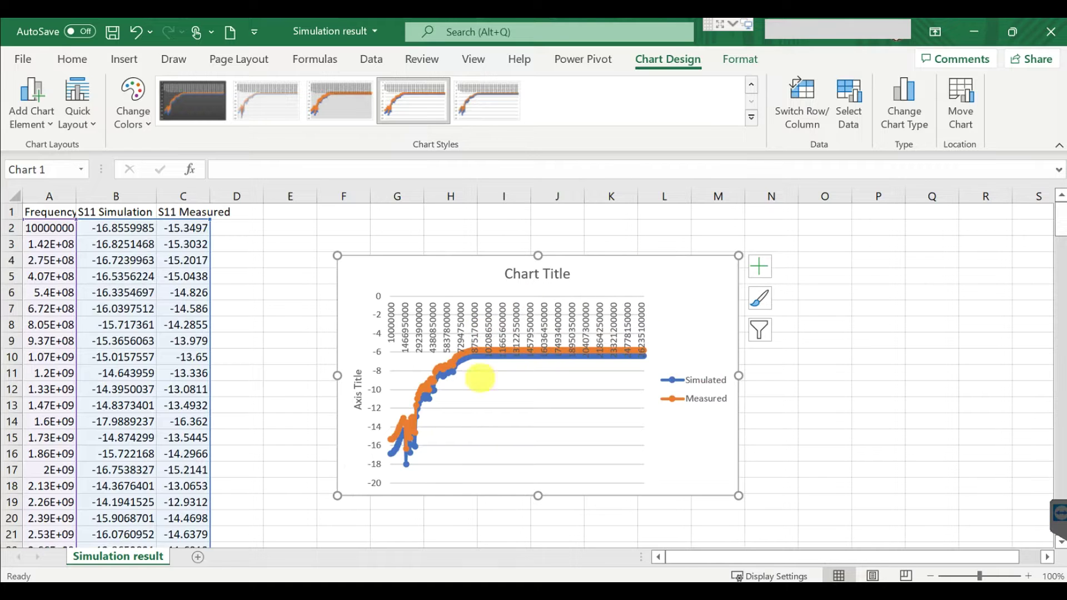
- Switch to the VNA Simulator and review the format and scope options for saving trace data, keeping Single Trace and Displayed Format
{"action": "left_click", "coordinate": [380, 578]}
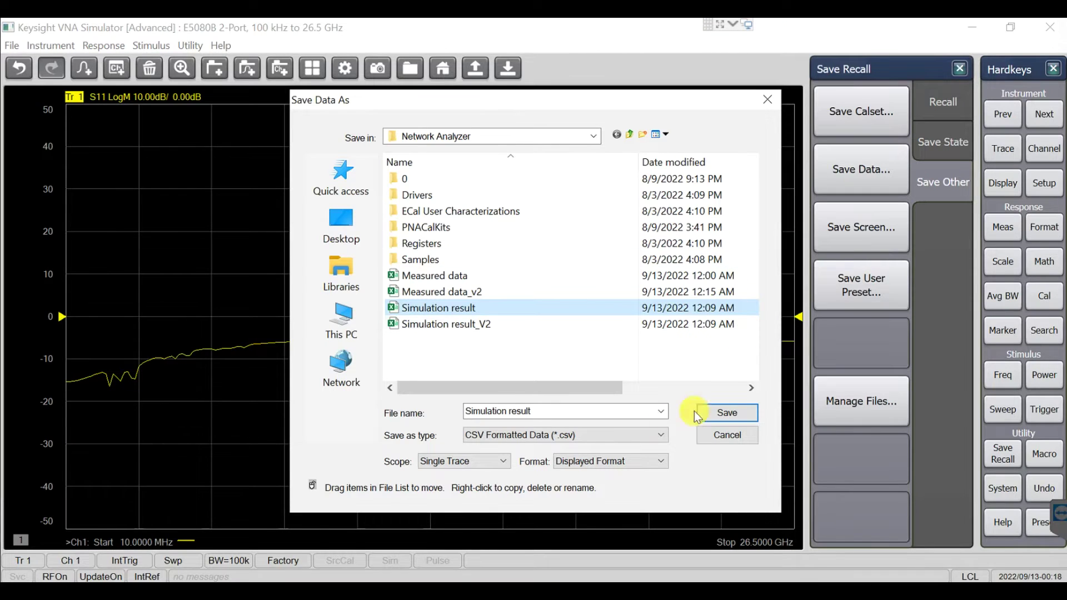
{"action": "left_click", "coordinate": [578, 463]}
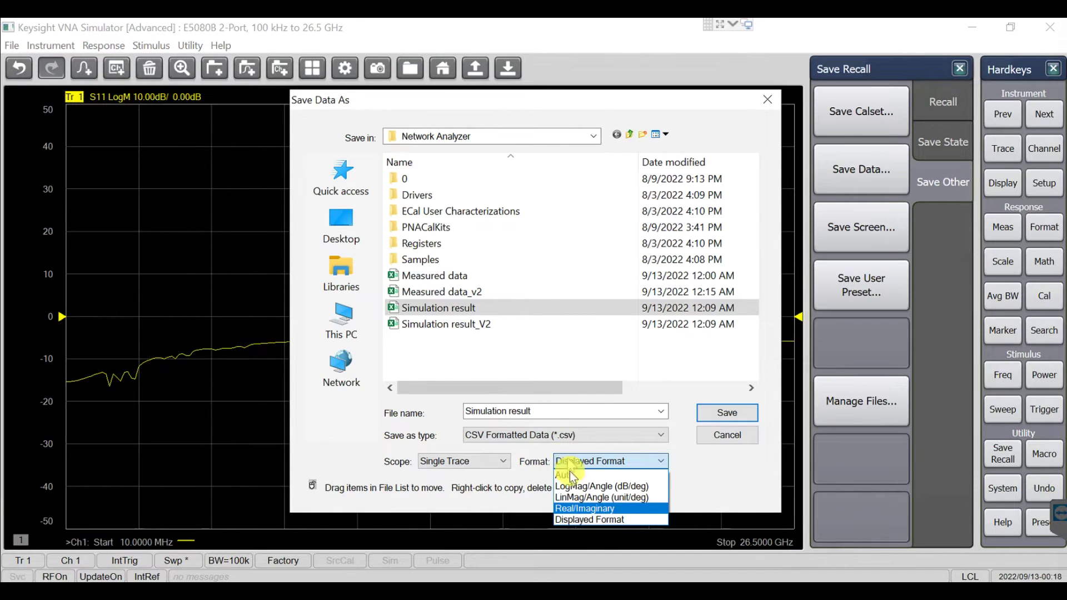
{"action": "left_click", "coordinate": [437, 460]}
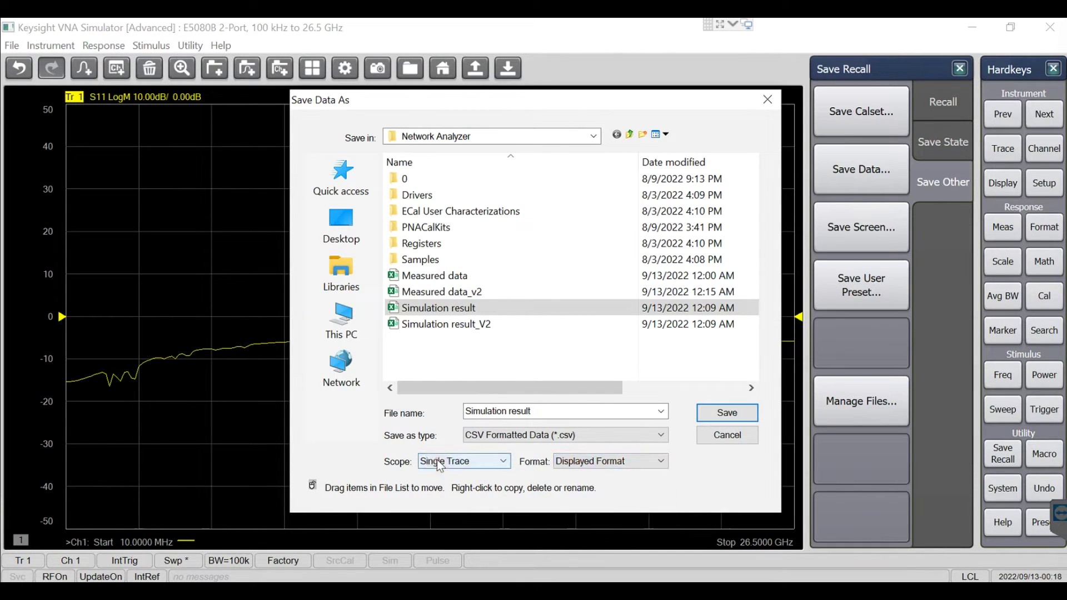
{"action": "left_click", "coordinate": [437, 461]}
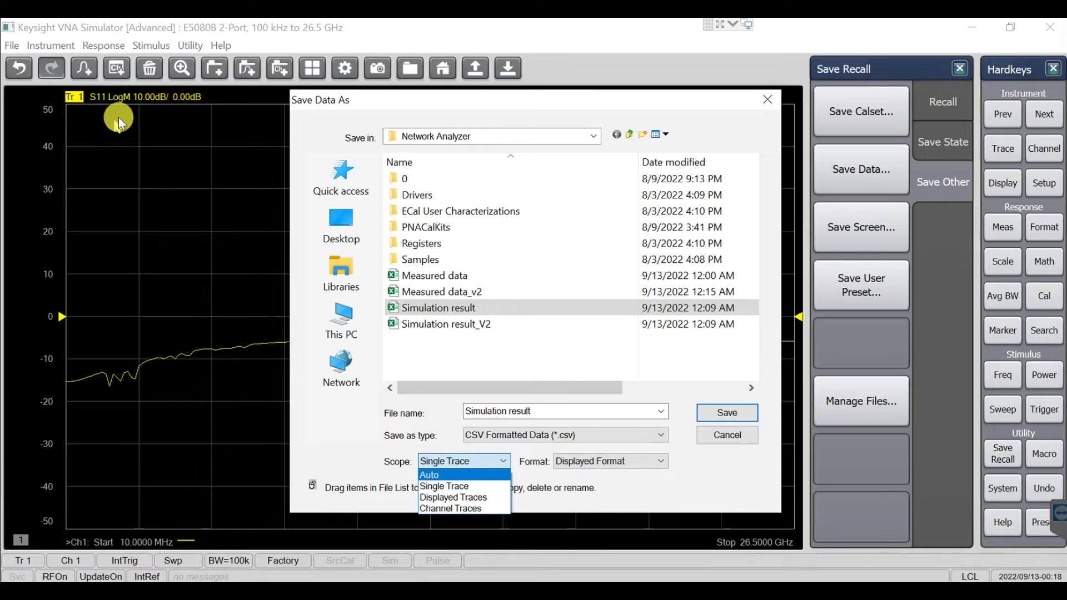
{"action": "left_click", "coordinate": [430, 106]}
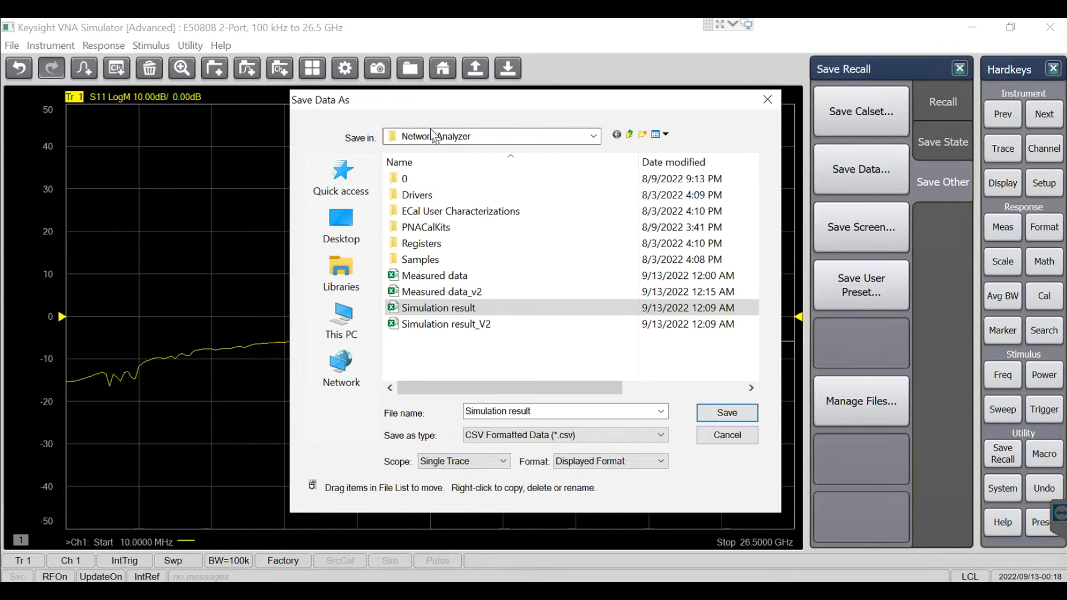
{"action": "left_click", "coordinate": [421, 462]}
{"action": "left_click", "coordinate": [445, 466]}
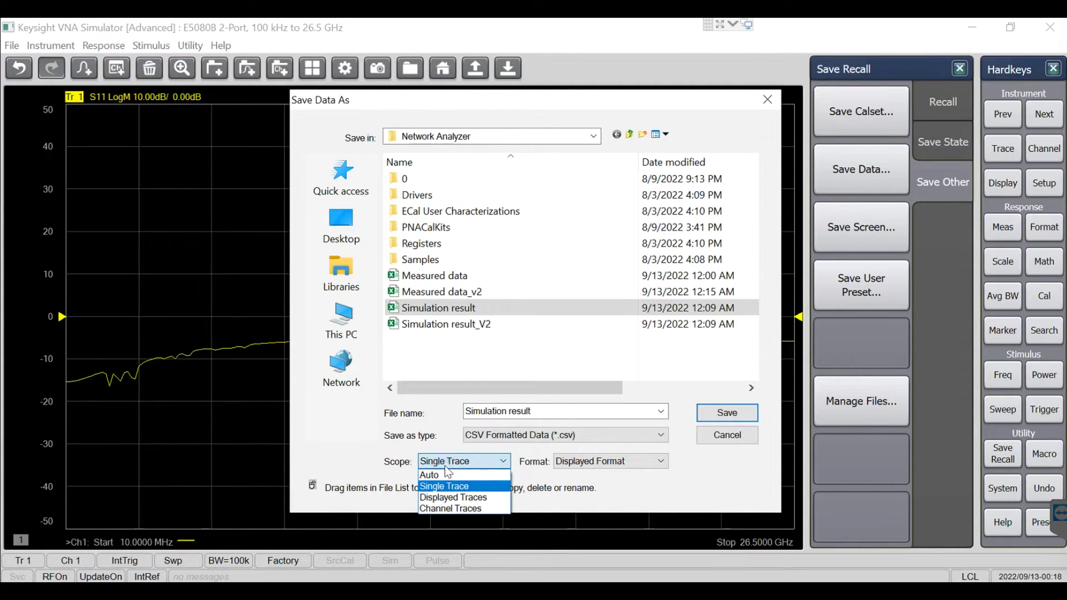
{"action": "left_click", "coordinate": [666, 452]}
{"action": "left_click", "coordinate": [541, 435]}
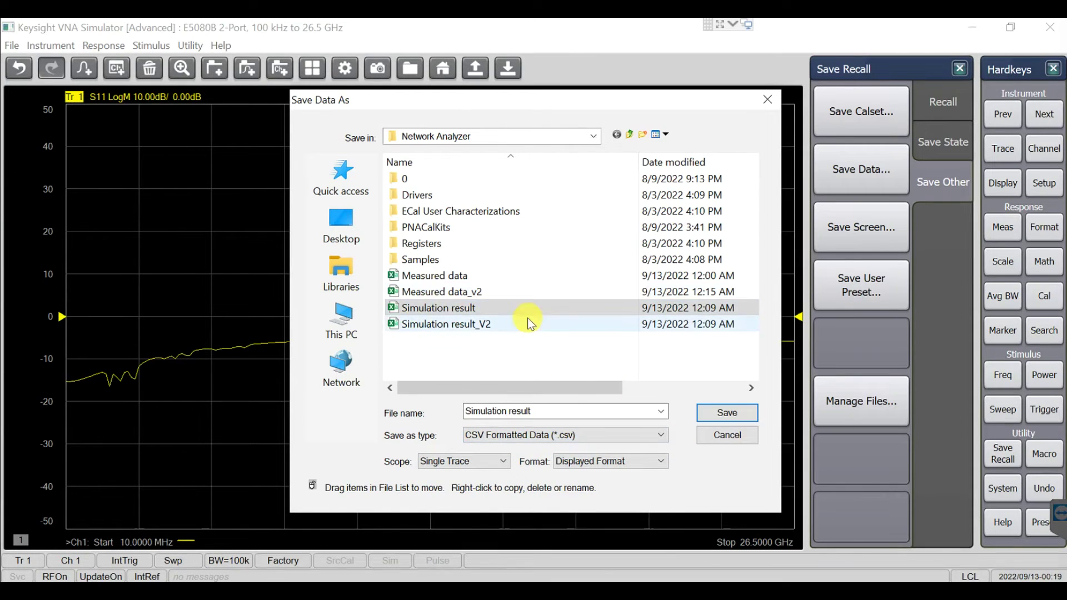
- Open the existing Measured data file in Notepad from the Network Analyzer folder
{"action": "left_click", "coordinate": [457, 275]}
{"action": "right_click", "coordinate": [456, 275]}
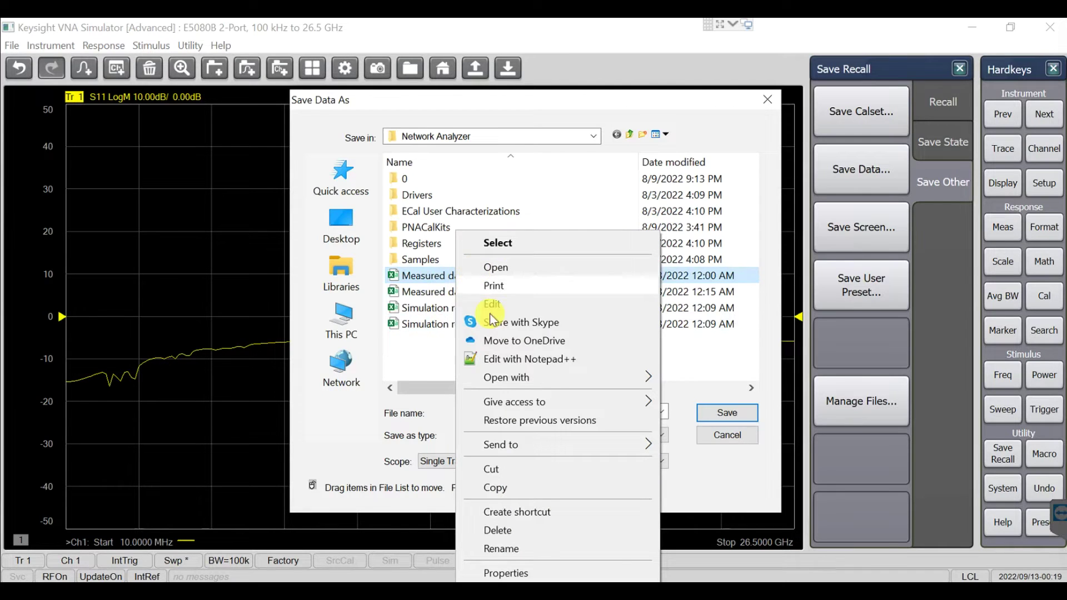
{"action": "mouse_move", "coordinate": [517, 376]}
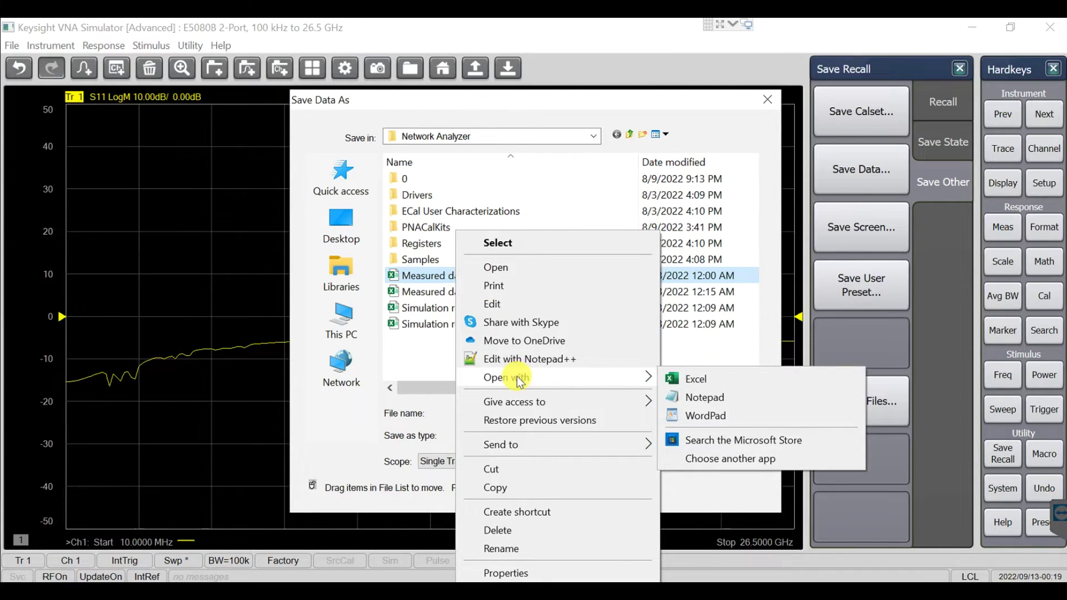
{"action": "left_click", "coordinate": [713, 397]}
{"action": "left_click_drag", "start_coordinate": [583, 191], "coordinate": [313, 60]}
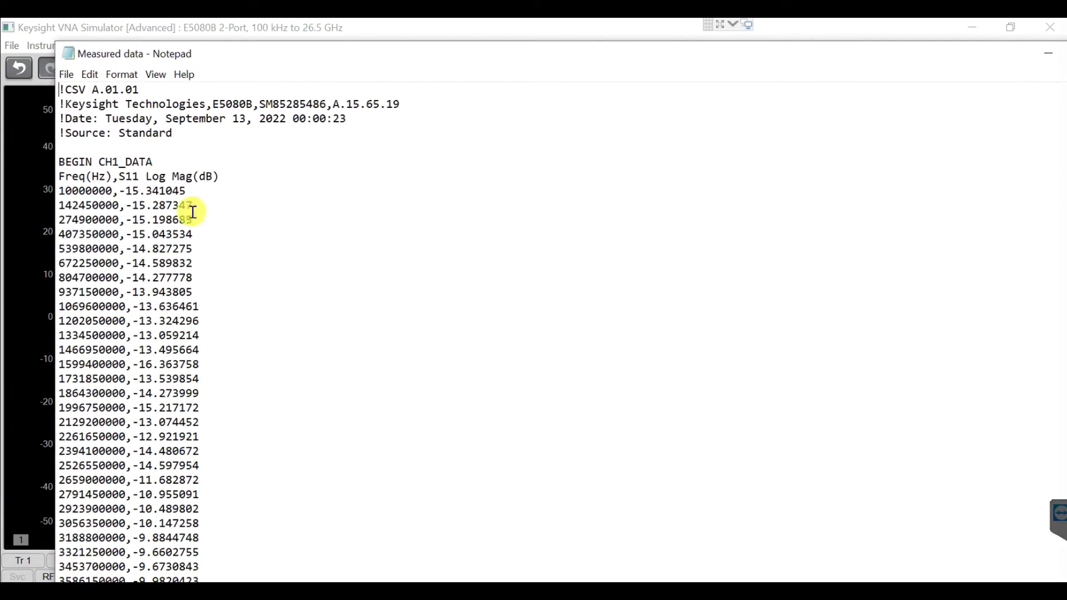
- Compare the S11 log magnitude values in the Measured data file with the displayed trace format, and close Notepad
{"action": "mouse_move", "coordinate": [242, 55]}
{"action": "left_mouse_down"}
{"action": "mouse_move", "coordinate": [241, 44]}
{"action": "mouse_move", "coordinate": [403, 31]}
{"action": "left_mouse_up"}
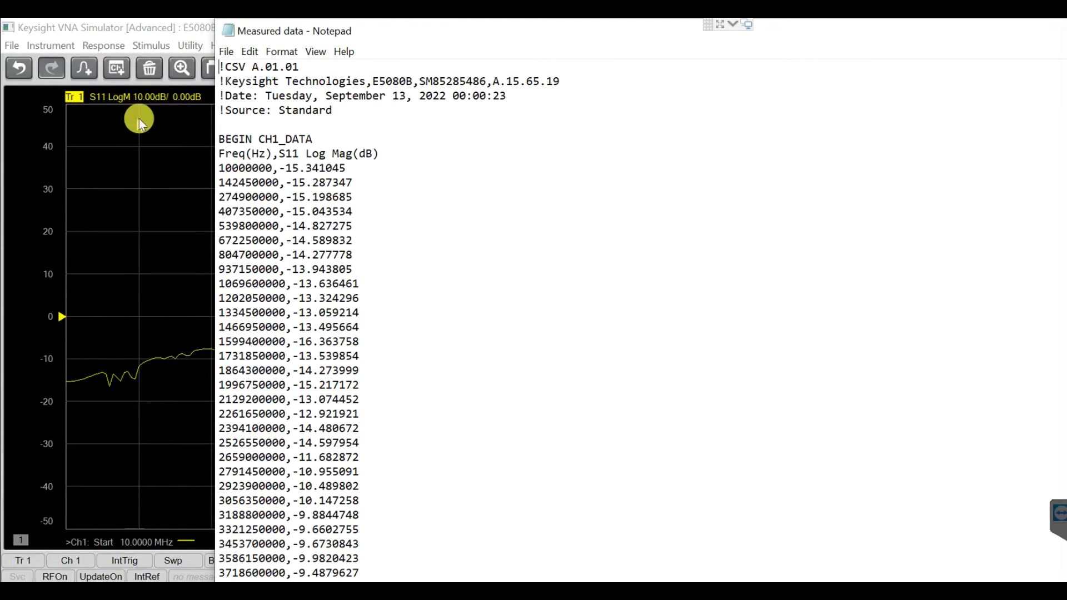
{"action": "left_click_drag", "start_coordinate": [292, 168], "coordinate": [369, 283]}
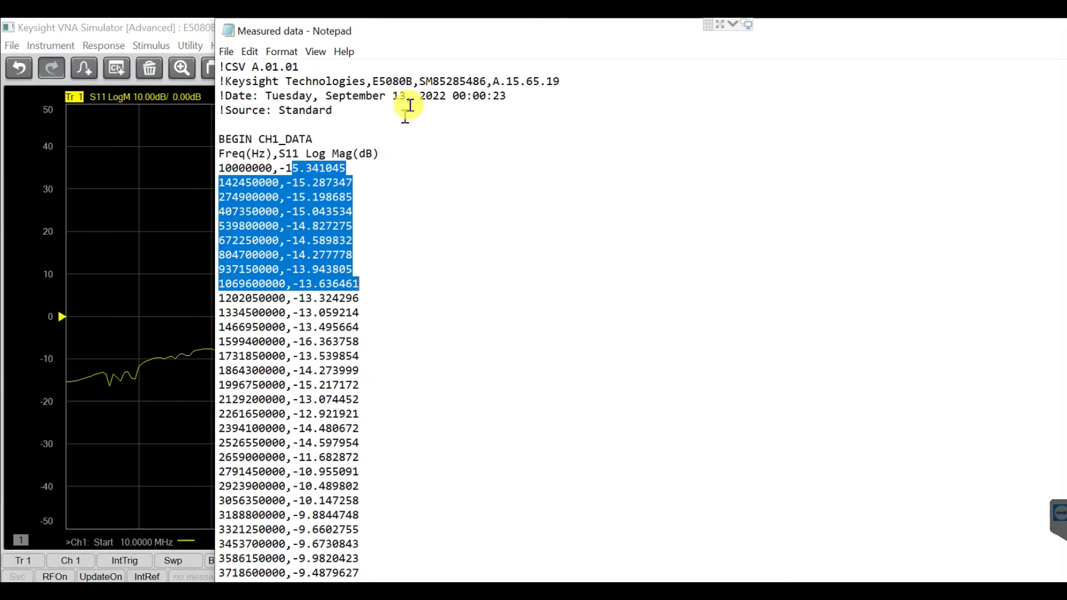
{"action": "left_click_drag", "start_coordinate": [442, 32], "coordinate": [236, 98]}
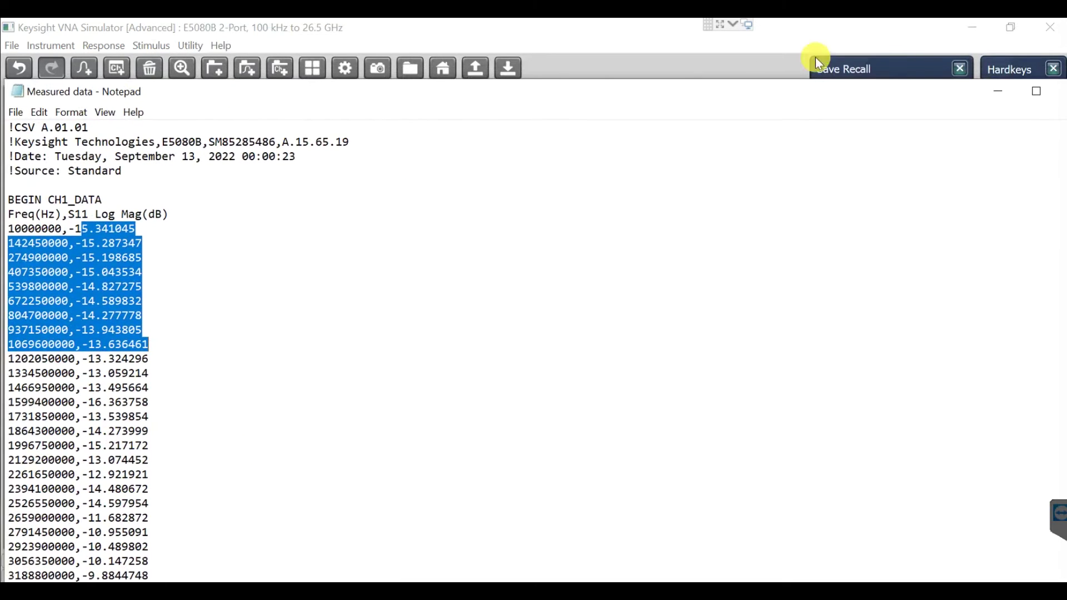
{"action": "left_click", "coordinate": [836, 81]}
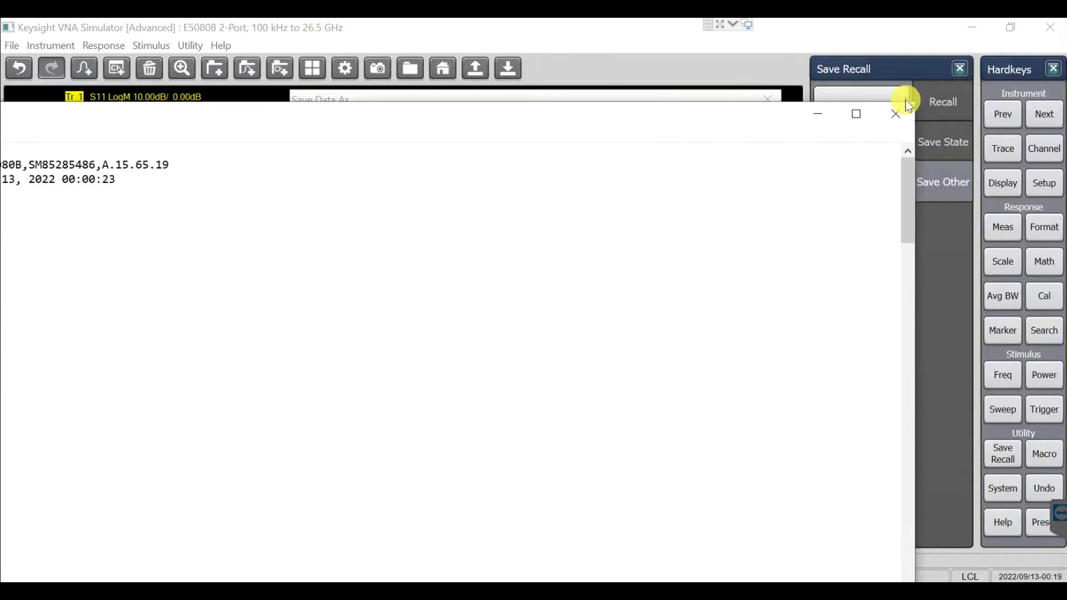
{"action": "left_click", "coordinate": [900, 113]}
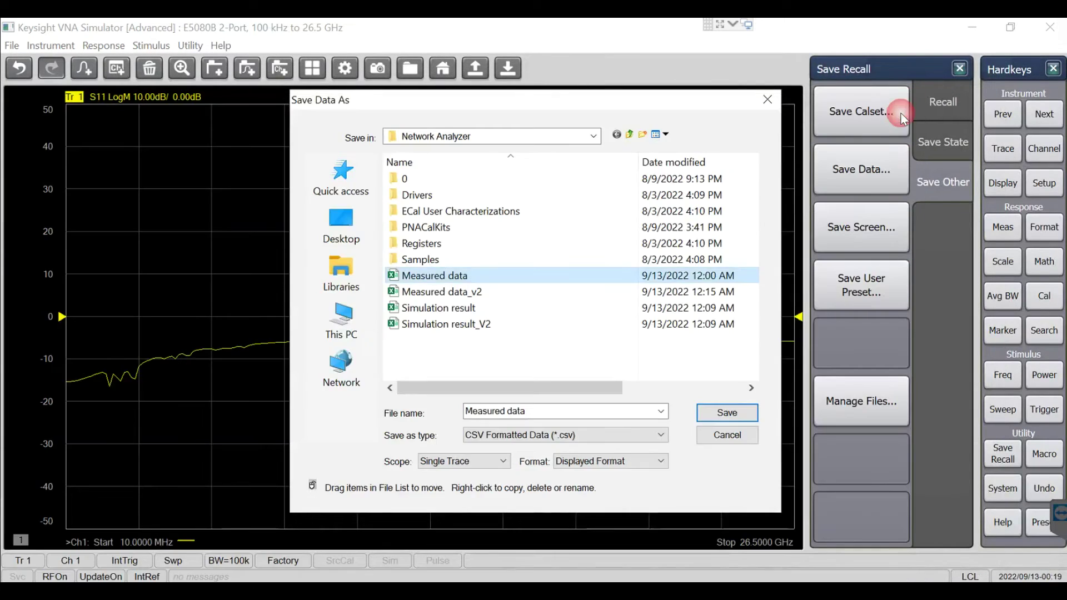
- Save the trace as CSV file Measured data_v3 in LogMag/Angle (dB/deg) format
{"action": "left_click", "coordinate": [605, 438]}
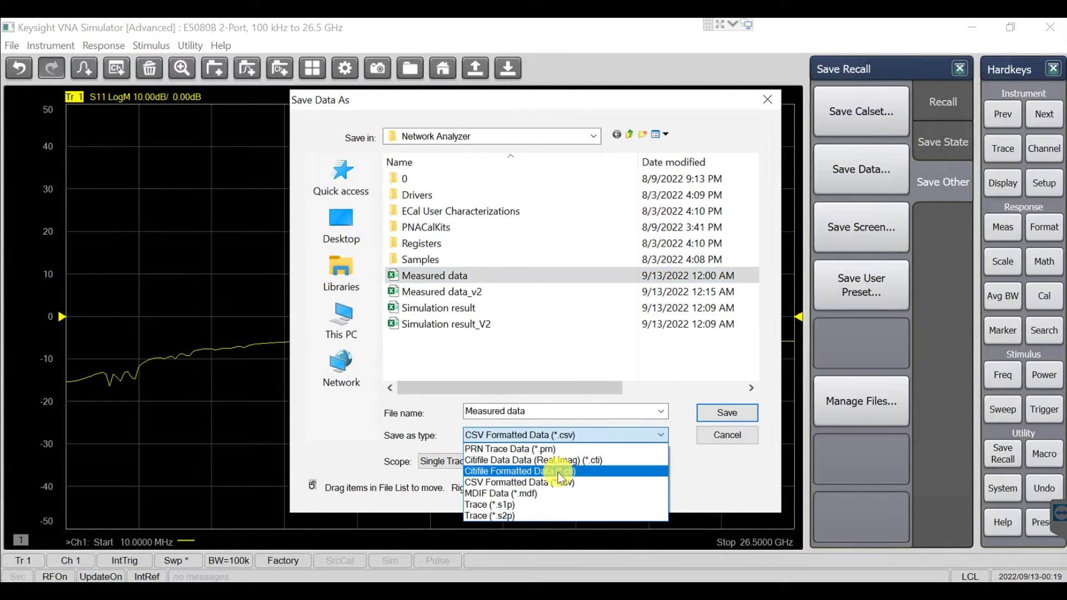
{"action": "left_click", "coordinate": [564, 432]}
{"action": "left_click", "coordinate": [596, 462]}
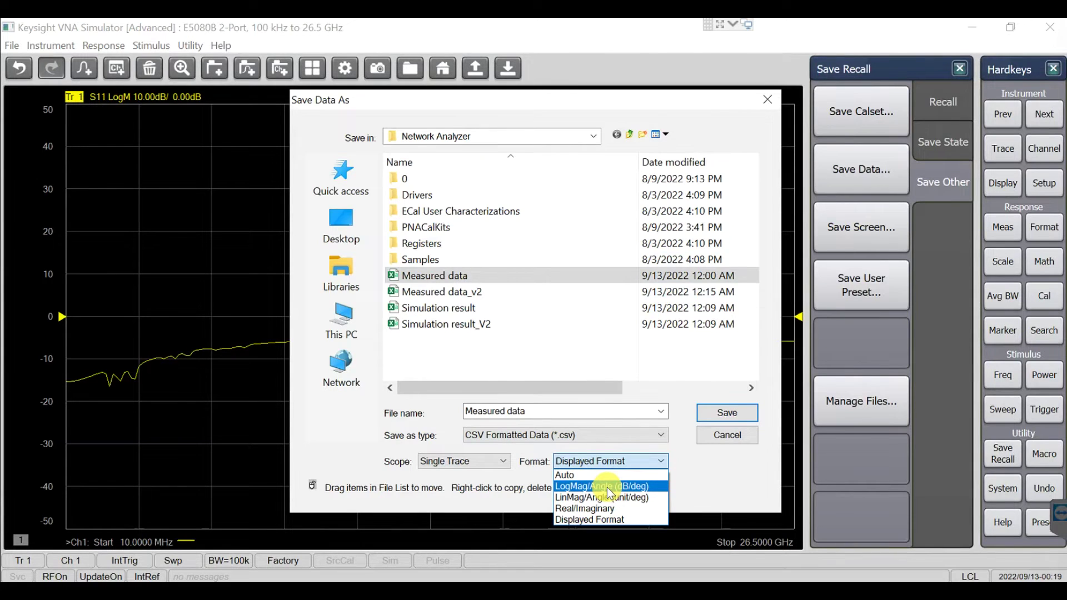
{"action": "left_click", "coordinate": [607, 488]}
{"action": "left_click", "coordinate": [545, 412]}
{"action": "left_click", "coordinate": [546, 411]}
{"action": "type", "text": "_v3"}
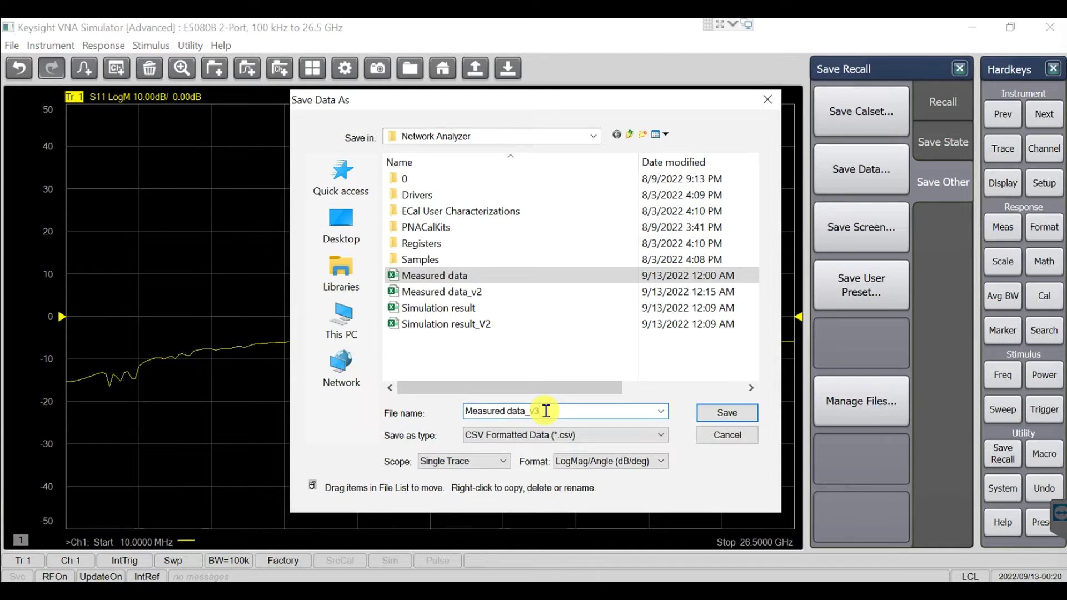
{"action": "key", "text": "Return"}
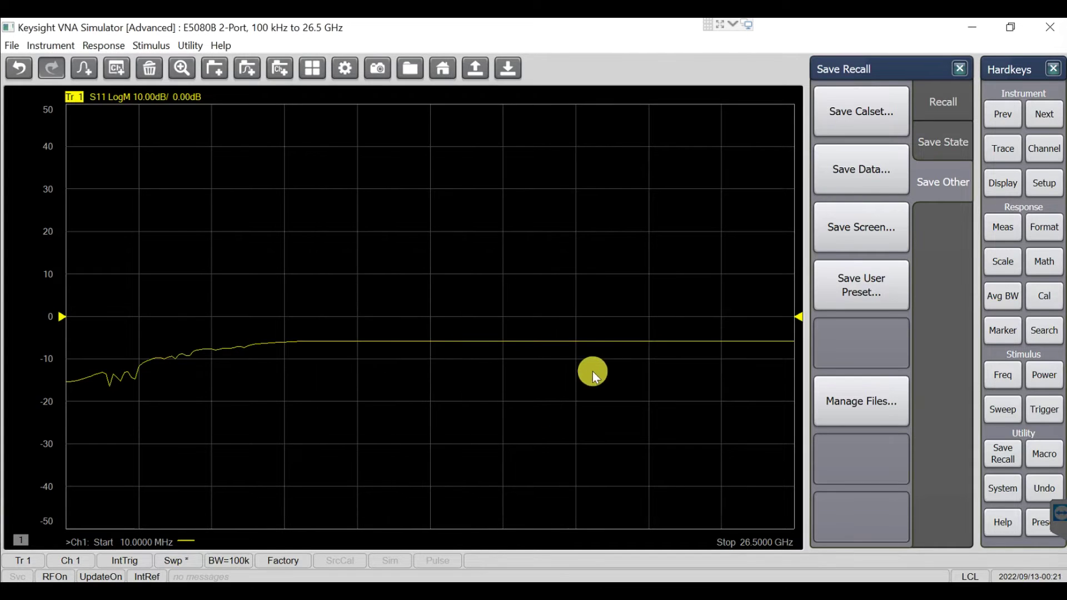
- Open Measured data_v3 in Notepad, examine its S11 dB and degree columns, and close the file
{"action": "left_click", "coordinate": [865, 169]}
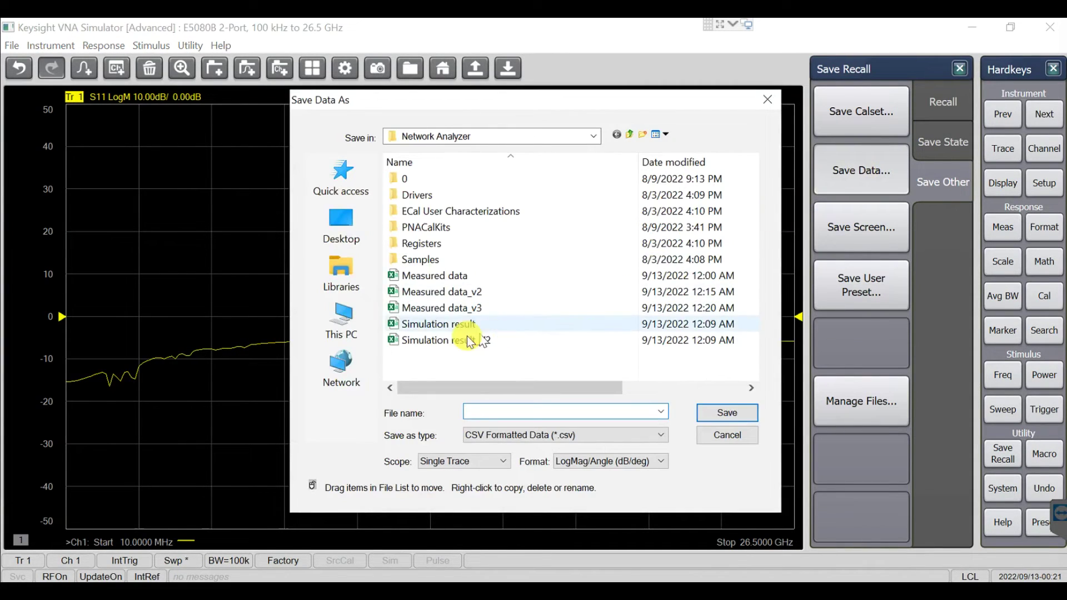
{"action": "left_click", "coordinate": [426, 309]}
{"action": "right_click", "coordinate": [427, 313]}
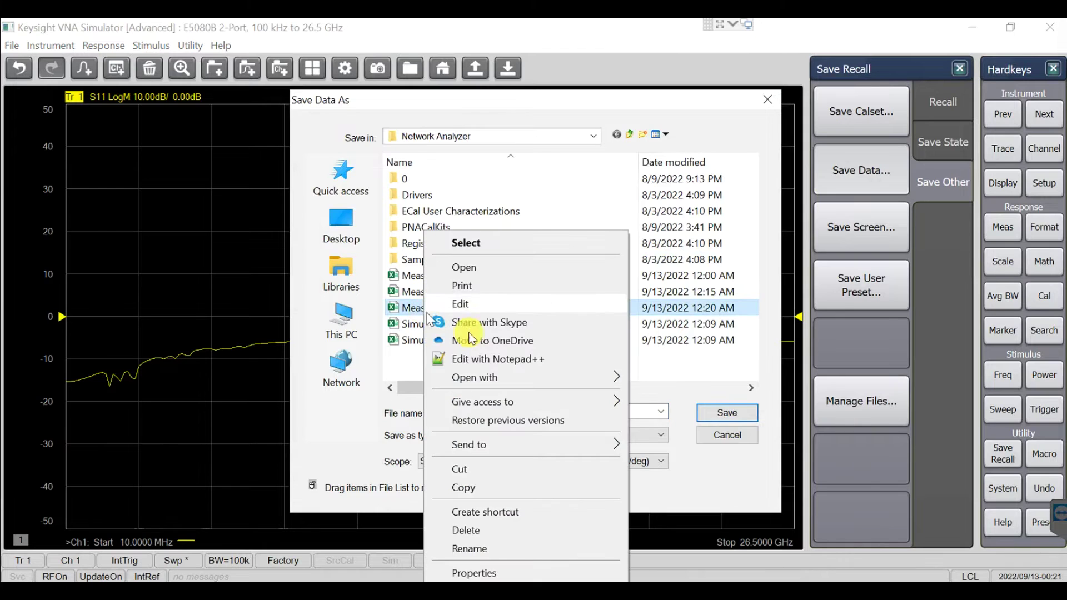
{"action": "mouse_move", "coordinate": [532, 378]}
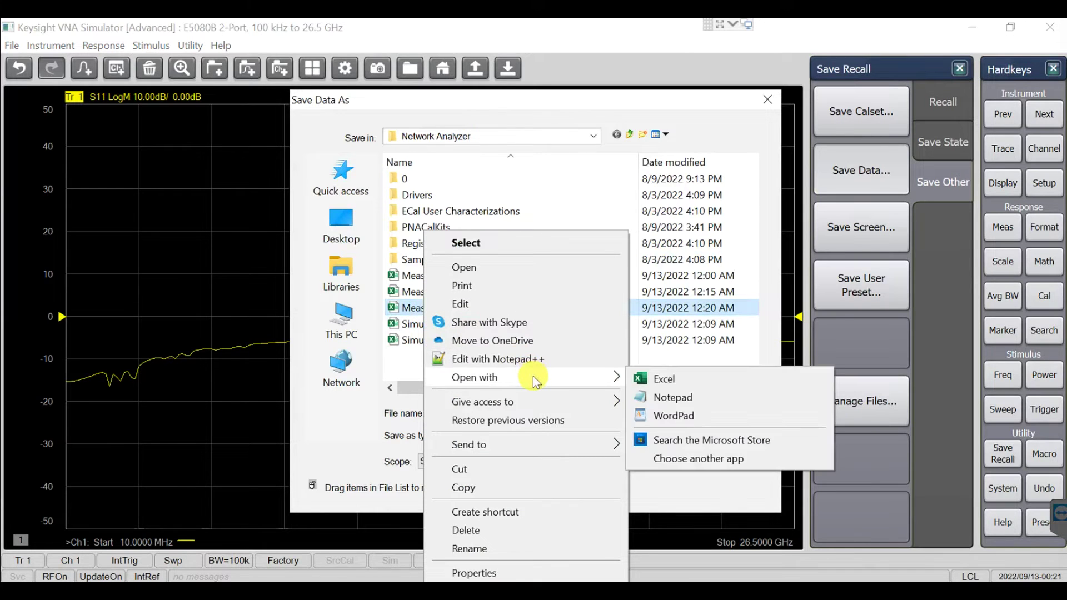
{"action": "left_click", "coordinate": [681, 396]}
{"action": "left_click_drag", "start_coordinate": [374, 123], "coordinate": [743, 54]}
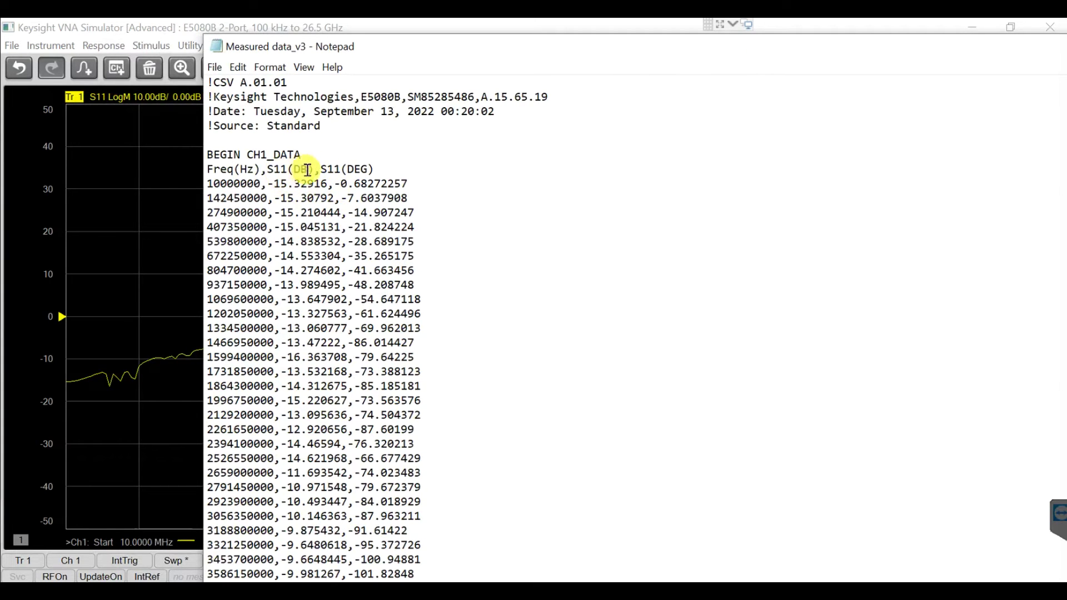
{"action": "left_click", "coordinate": [372, 170]}
{"action": "left_click_drag", "start_coordinate": [977, 52], "coordinate": [622, 122]}
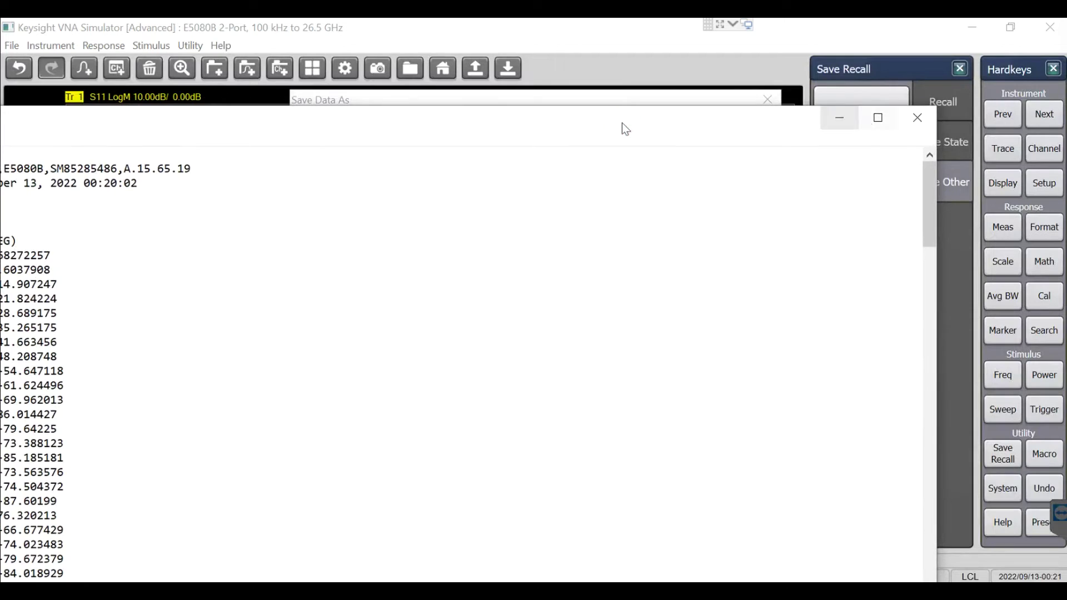
{"action": "left_click", "coordinate": [915, 115]}
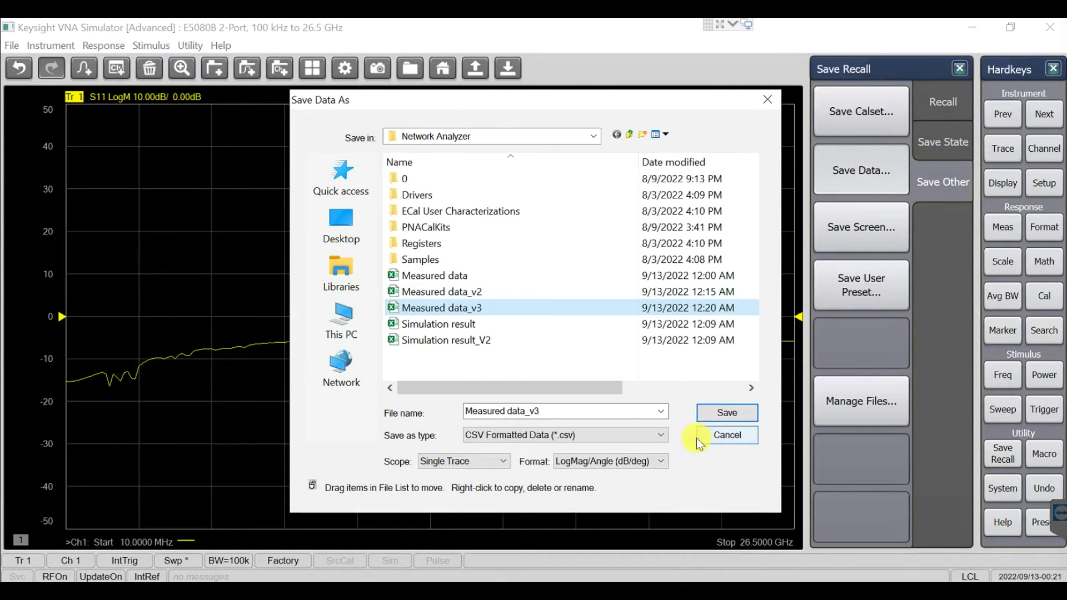
- Save the single trace as CSV file Measured data_v4 in Real/Imaginary format
{"action": "left_click", "coordinate": [626, 460]}
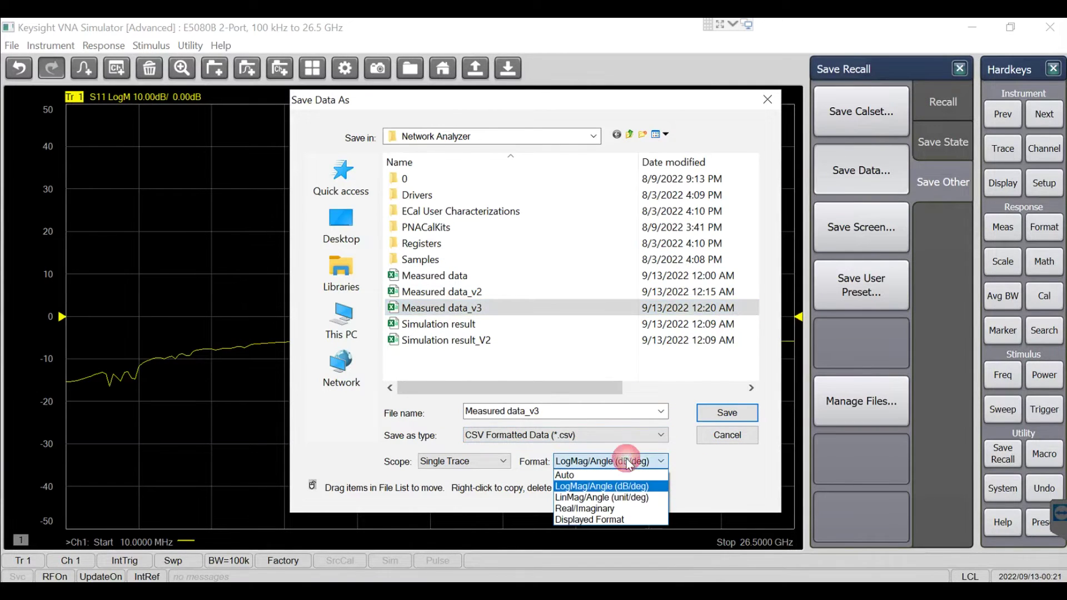
{"action": "left_click", "coordinate": [622, 509]}
{"action": "left_click", "coordinate": [570, 411]}
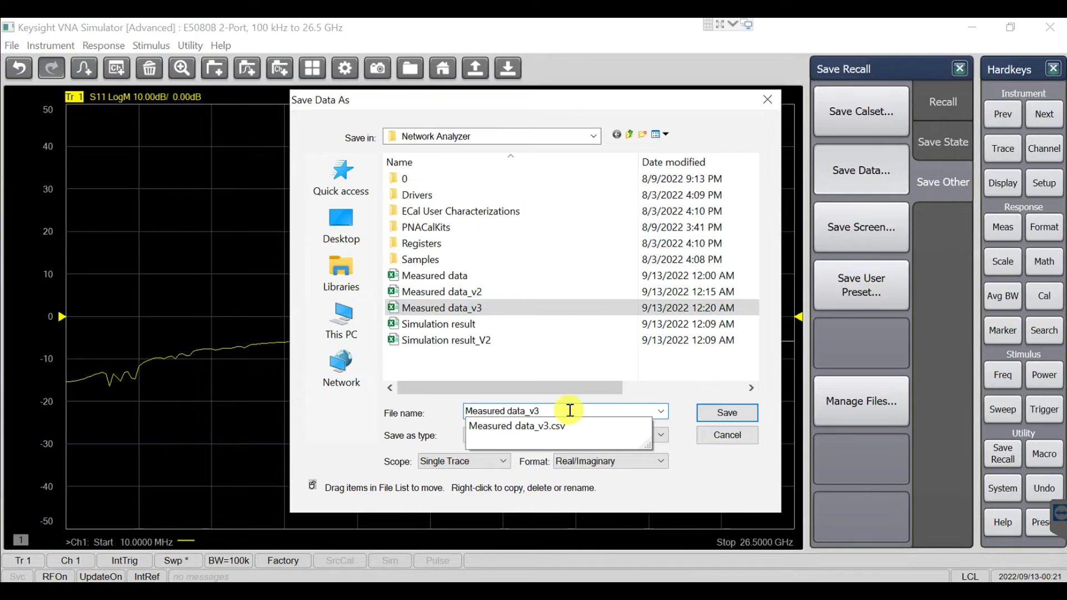
{"action": "key", "text": "BackSpace"}
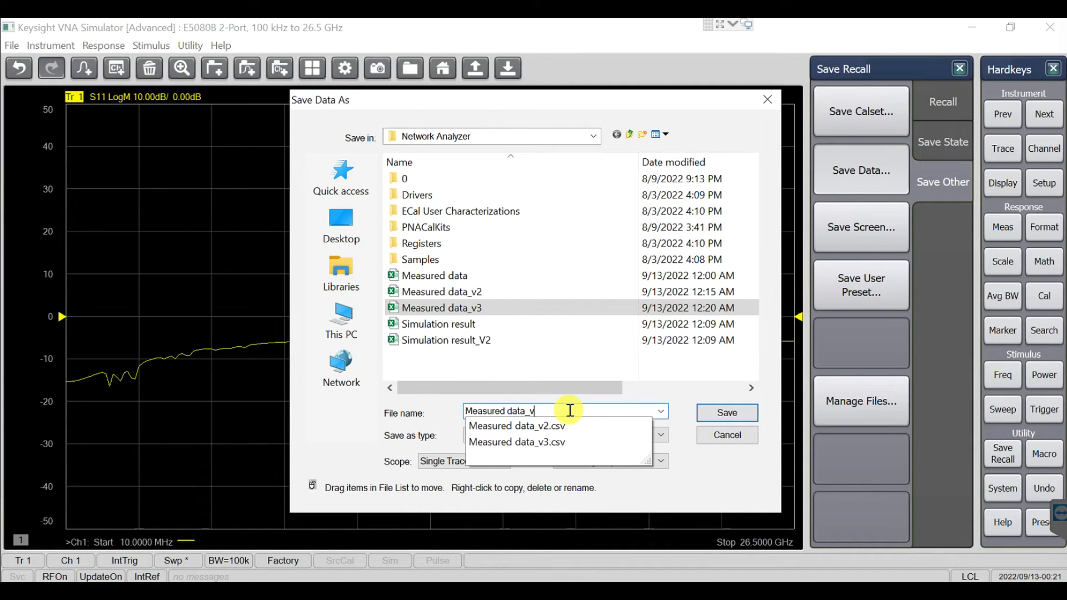
{"action": "type", "text": "4"}
{"action": "key", "text": "Return"}
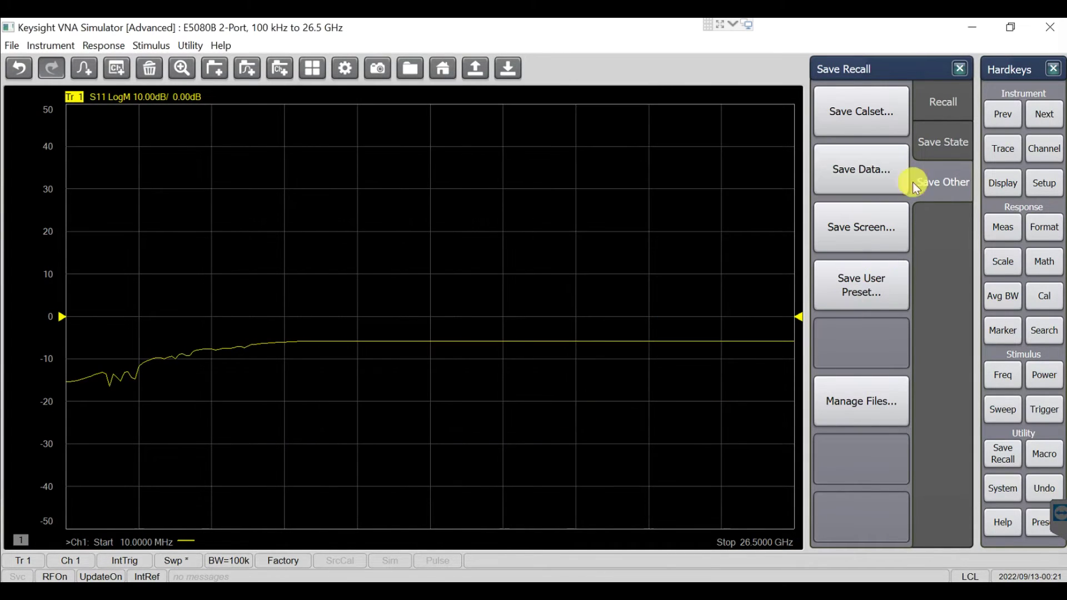
- Open the Measured data_v4 file in Notepad to view its S11 real and imaginary columns
{"action": "left_click", "coordinate": [866, 162]}
{"action": "left_click", "coordinate": [465, 327]}
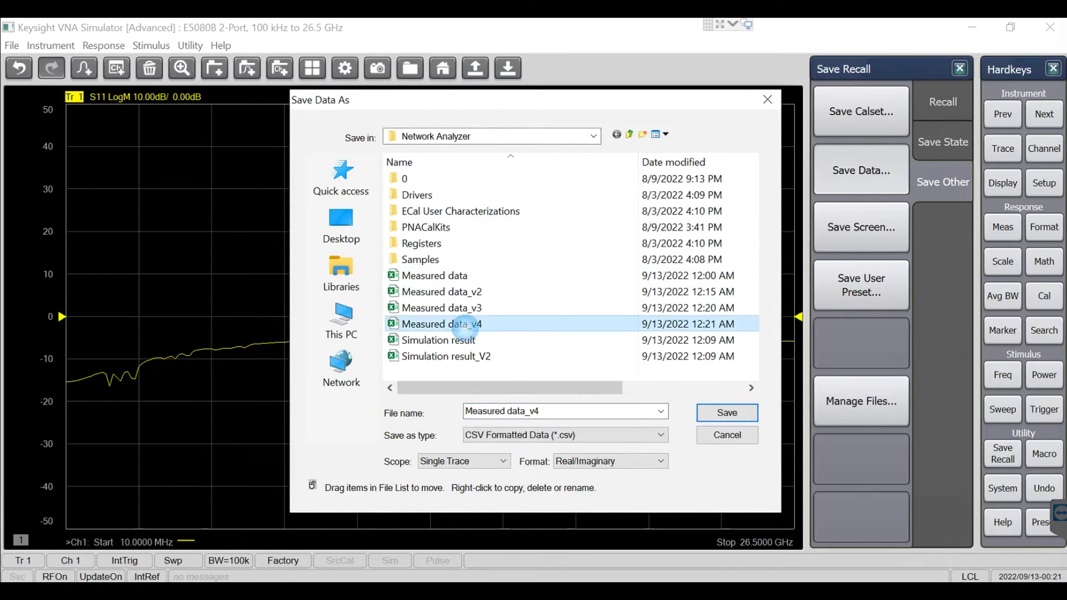
{"action": "right_click", "coordinate": [466, 327]}
{"action": "mouse_move", "coordinate": [585, 372]}
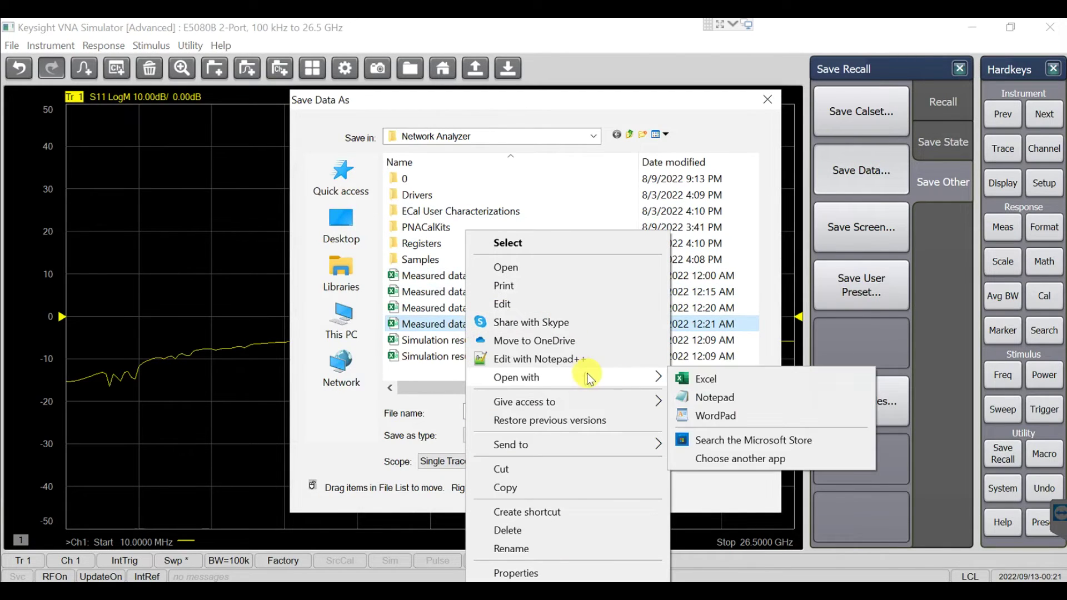
{"action": "left_click", "coordinate": [725, 396]}
{"action": "left_click_drag", "start_coordinate": [255, 124], "coordinate": [602, 80]}
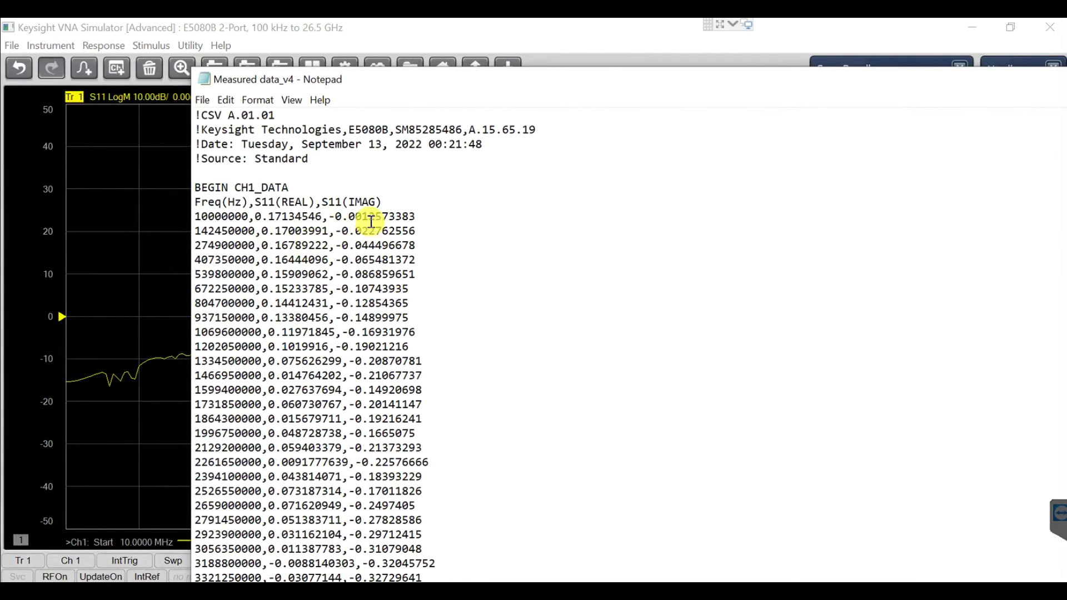
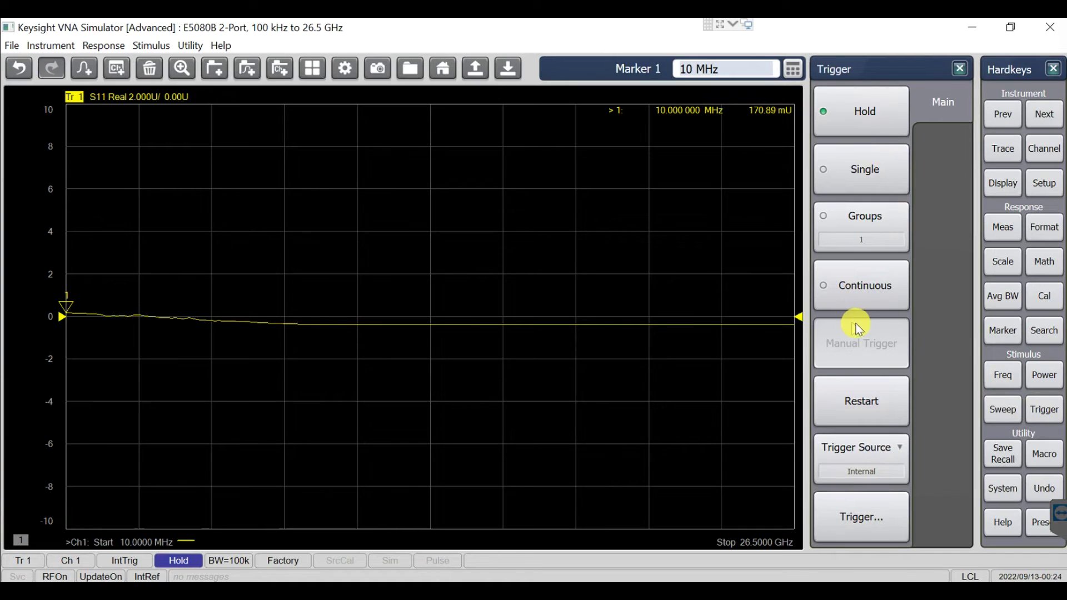
- Save the held S11 trace as CSV file Measured data_v5 with Single Trace scope and Real/Imaginary format
{"action": "left_click", "coordinate": [1005, 456]}
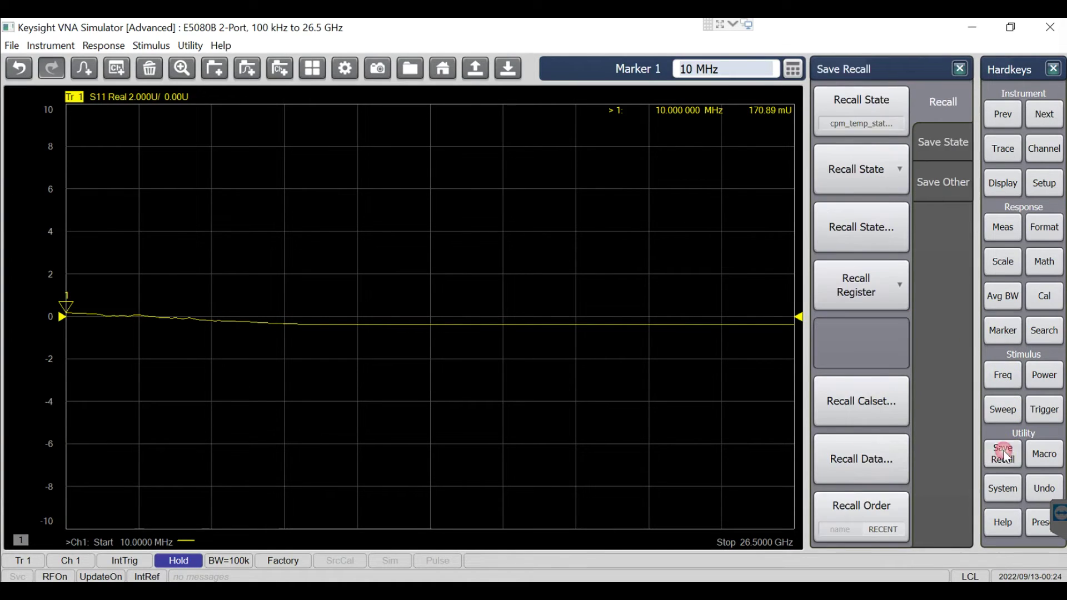
{"action": "left_click", "coordinate": [945, 178]}
{"action": "left_click", "coordinate": [857, 162]}
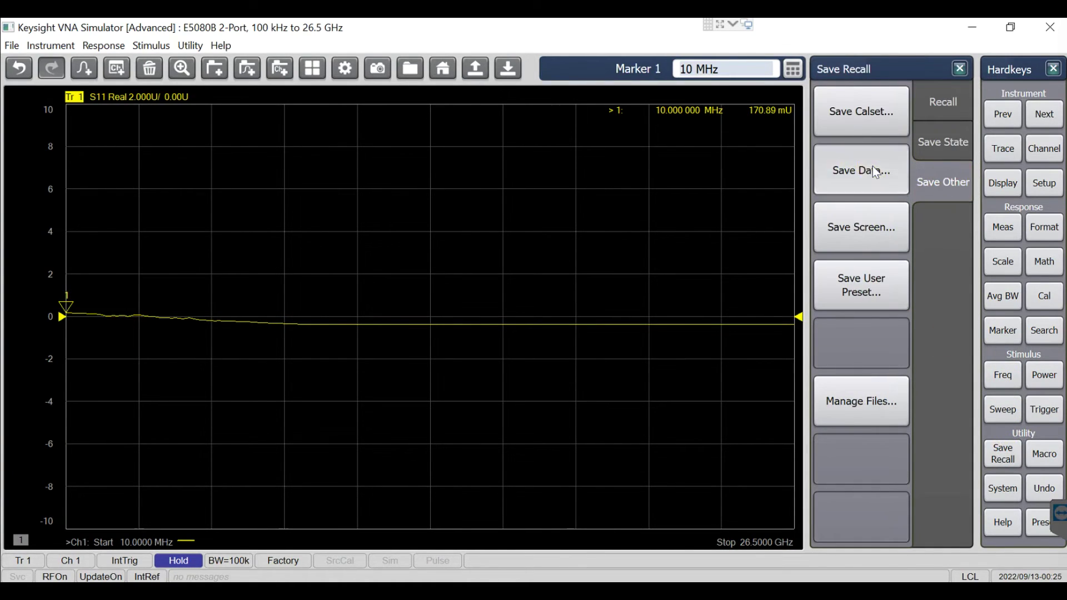
{"action": "left_click", "coordinate": [482, 325]}
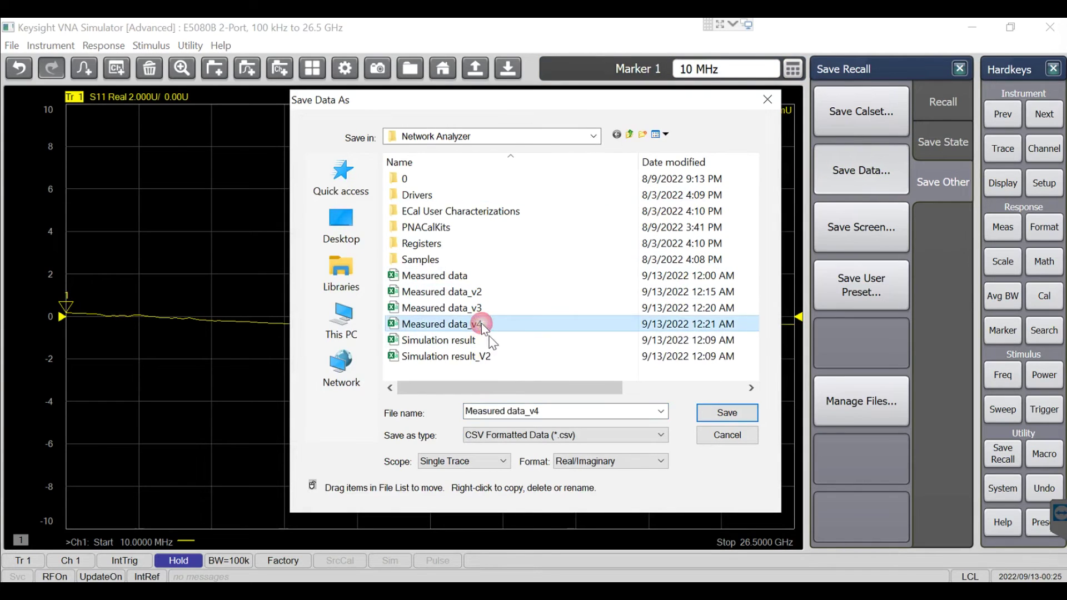
{"action": "left_click", "coordinate": [547, 412]}
{"action": "left_click", "coordinate": [559, 412]}
{"action": "key", "text": "BackSpace"}
{"action": "type", "text": "5"}
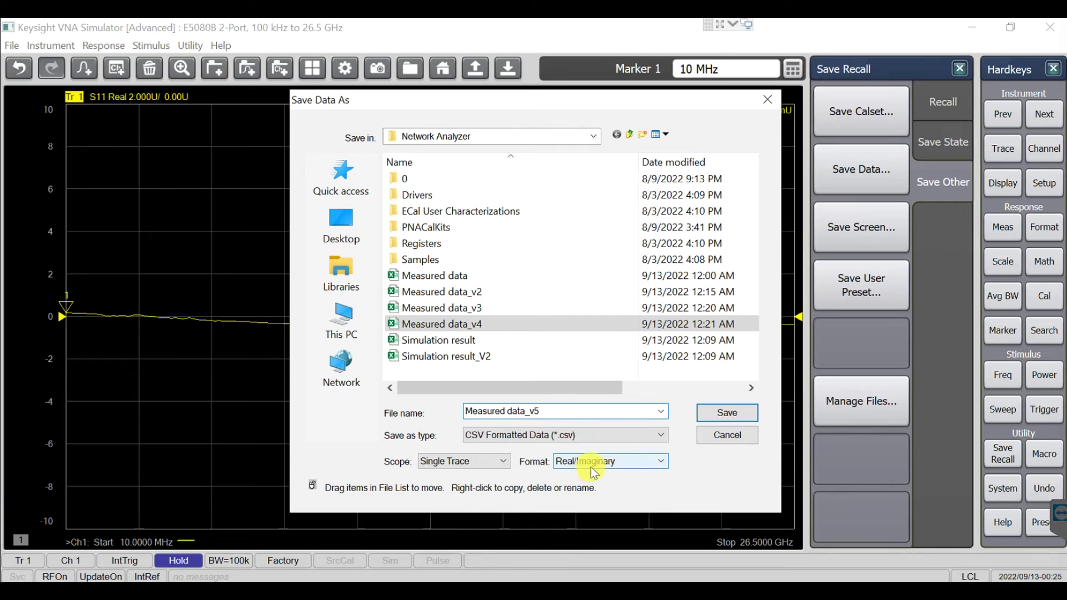
{"action": "left_click", "coordinate": [728, 414]}
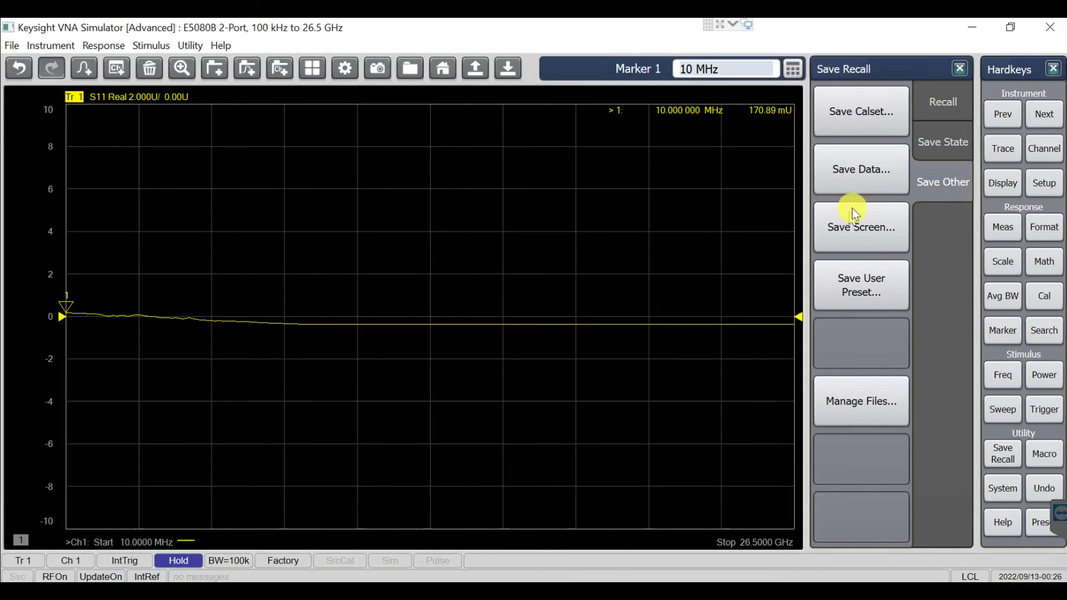
- Open Measured data_v5 in Notepad and compare its 10 MHz S11 real value with the marker 1 reading
{"action": "left_click", "coordinate": [862, 177]}
{"action": "left_click", "coordinate": [465, 344]}
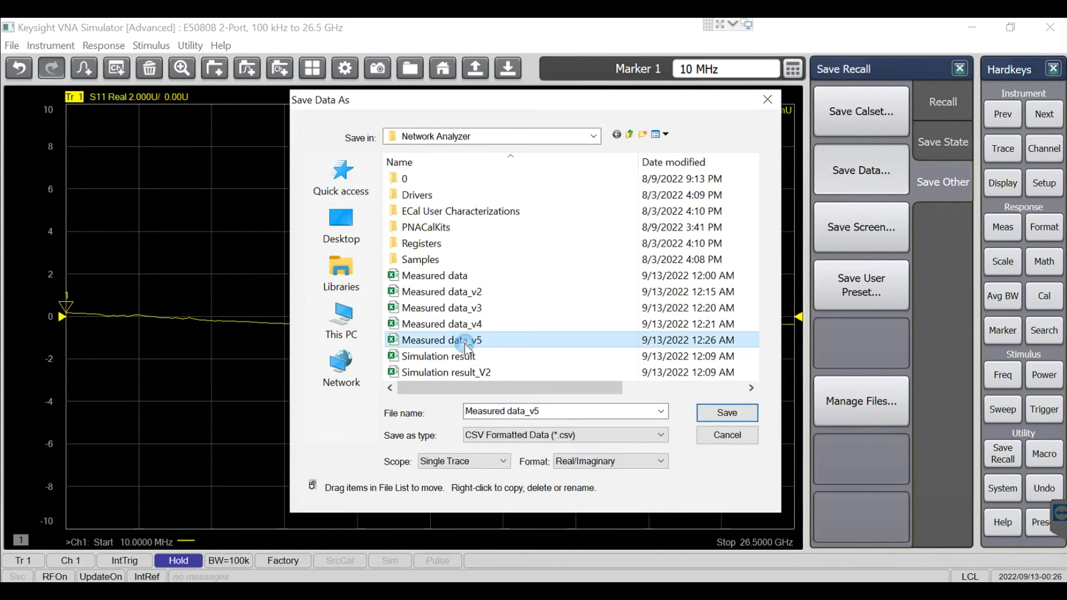
{"action": "right_click", "coordinate": [465, 345]}
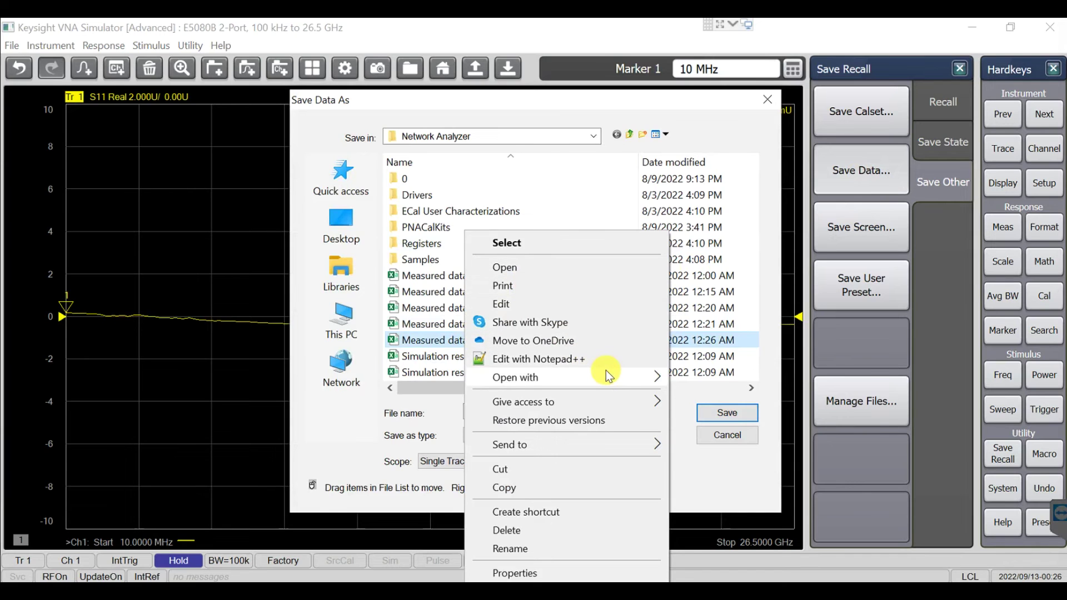
{"action": "mouse_move", "coordinate": [606, 370]}
{"action": "left_click", "coordinate": [725, 398]}
{"action": "mouse_move", "coordinate": [692, 119]}
{"action": "left_mouse_down"}
{"action": "mouse_move", "coordinate": [1007, 195]}
{"action": "mouse_move", "coordinate": [976, 173]}
{"action": "left_mouse_up"}
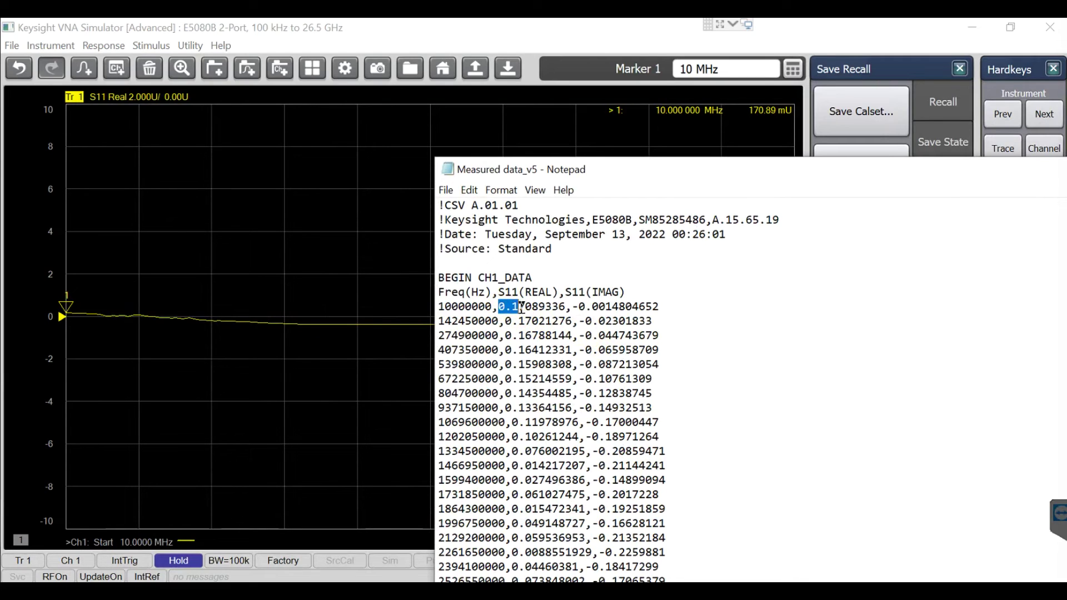
{"action": "mouse_move", "coordinate": [547, 314]}
{"action": "left_mouse_down"}
{"action": "mouse_move", "coordinate": [537, 309]}
{"action": "mouse_move", "coordinate": [546, 307]}
{"action": "left_mouse_up"}
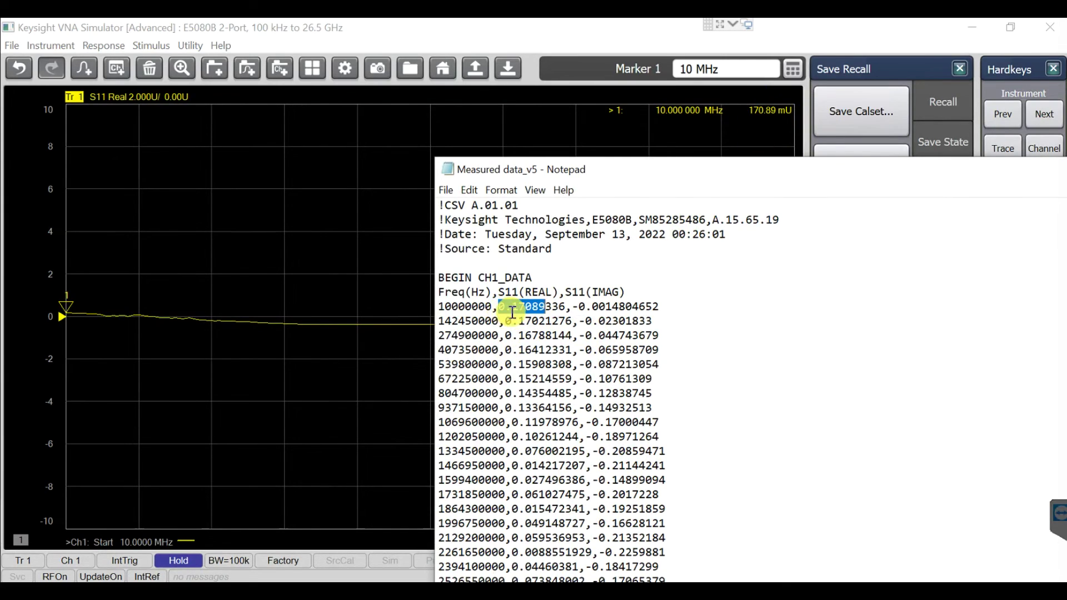
{"action": "left_click_drag", "start_coordinate": [532, 307], "coordinate": [552, 307]}
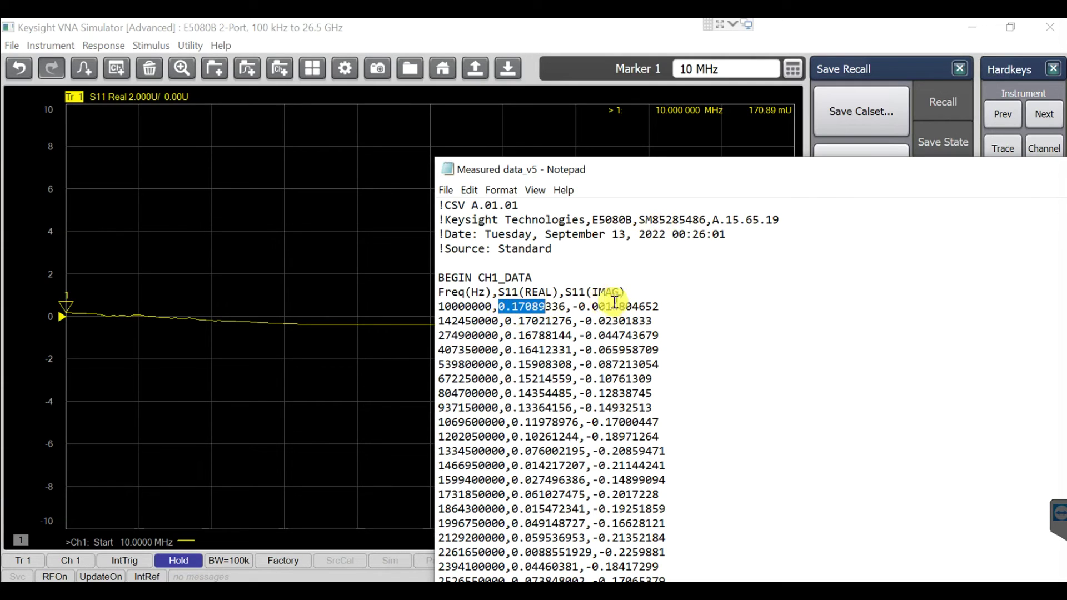
- Switch to the VNA Simulator and set the S11 trace format to Imaginary
{"action": "left_click", "coordinate": [679, 129]}
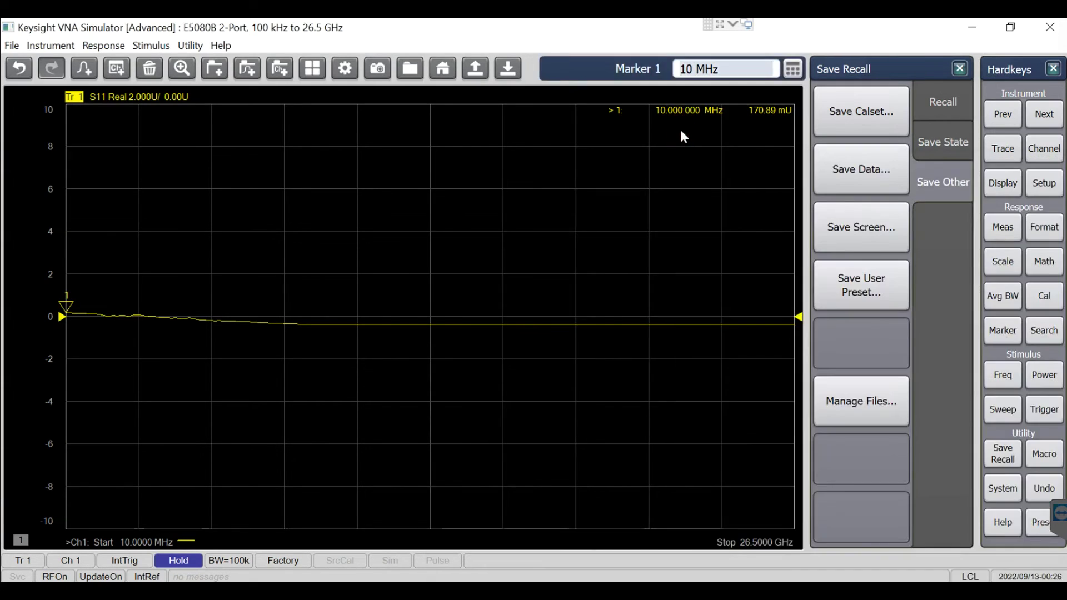
{"action": "left_click", "coordinate": [1052, 228]}
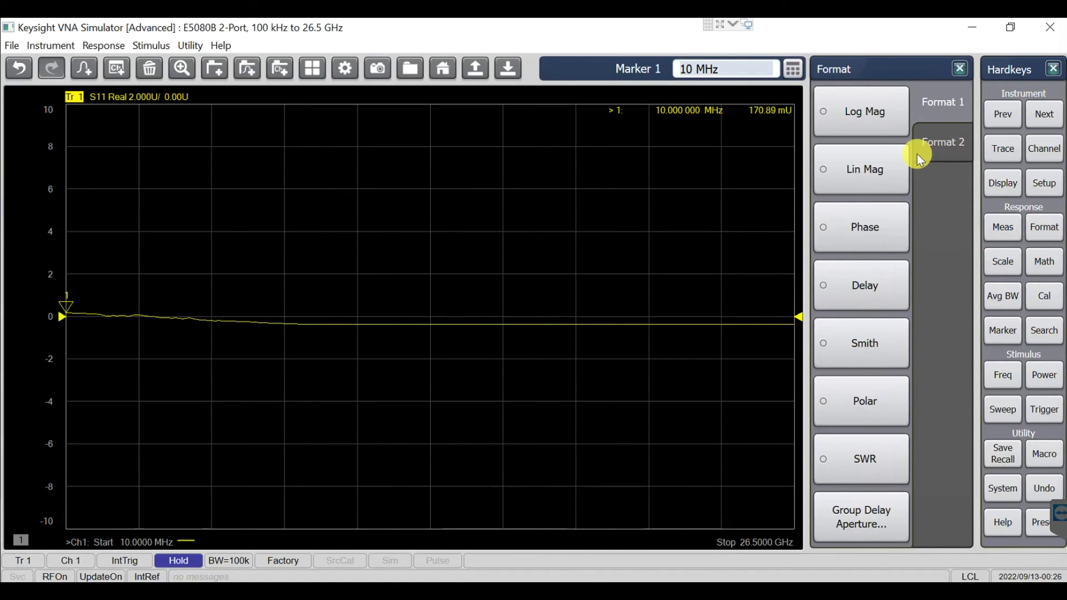
{"action": "left_click", "coordinate": [950, 143]}
{"action": "left_click", "coordinate": [871, 169]}
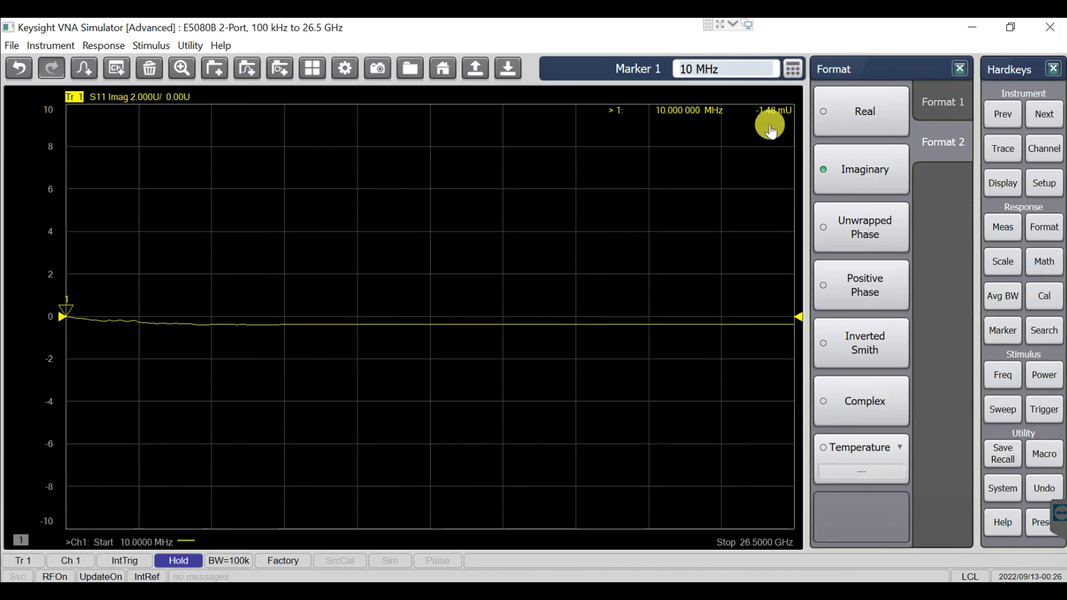
- Return to Measured data_v5 in Notepad to compare its 10 MHz imaginary value with the marker, and close it
{"action": "key", "text": "alt+Tab"}
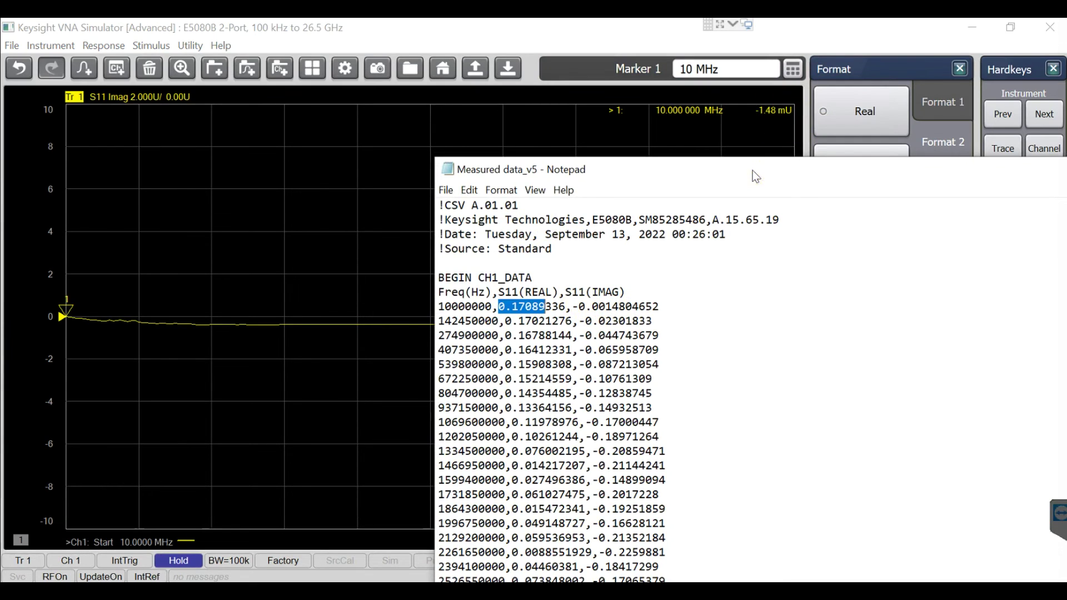
{"action": "left_click_drag", "start_coordinate": [755, 173], "coordinate": [451, 176]}
{"action": "double_click", "coordinate": [450, 176]}
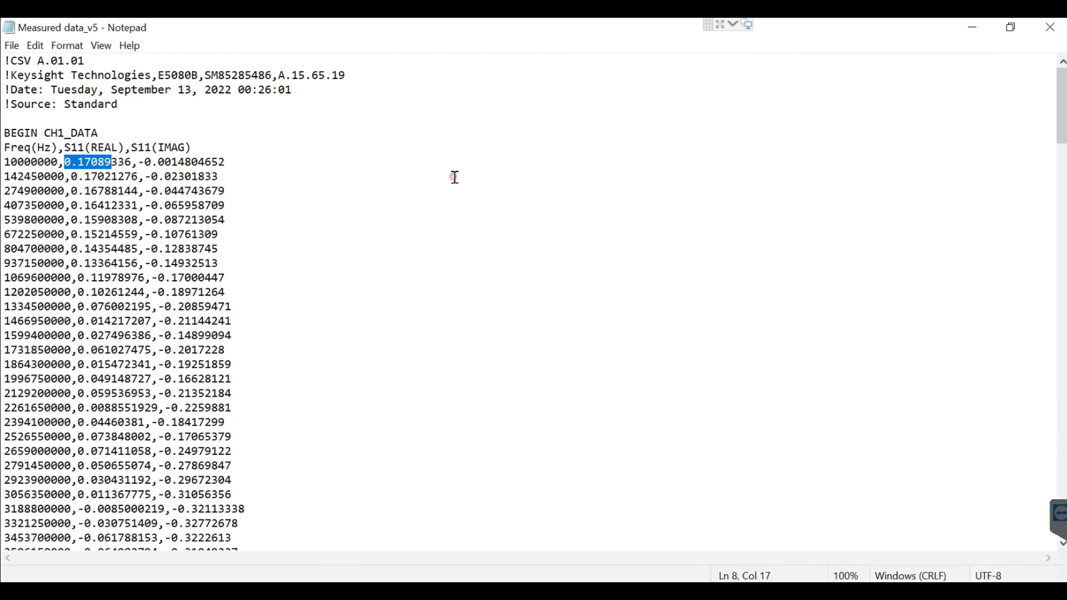
{"action": "left_click", "coordinate": [1045, 28]}
- Save a screen capture of the analyzer as PNG file Measured in the Network Analyzer folder
{"action": "left_click", "coordinate": [1008, 451]}
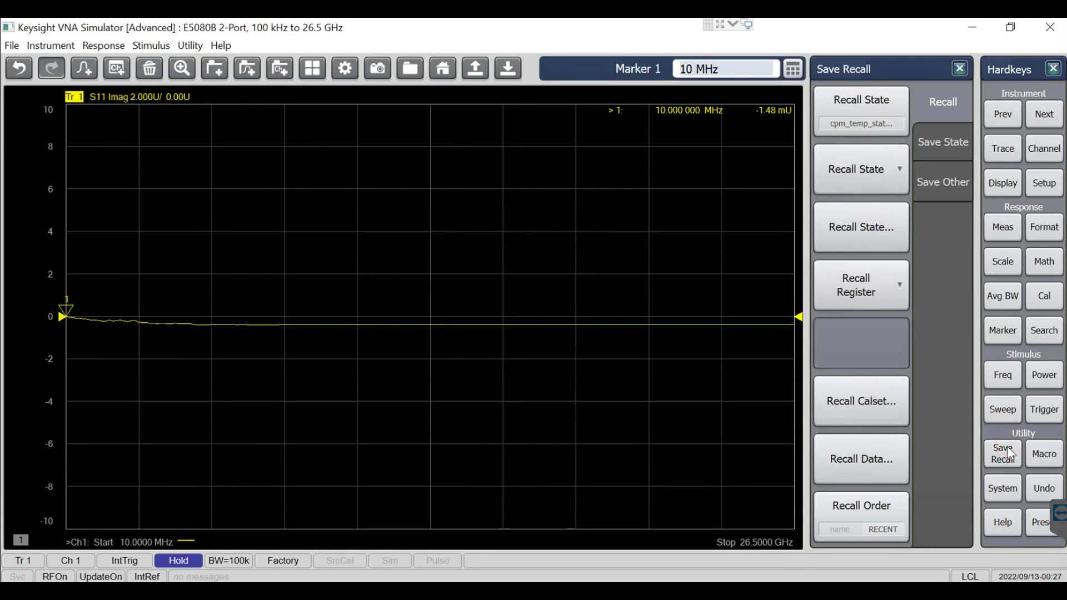
{"action": "left_click", "coordinate": [945, 186]}
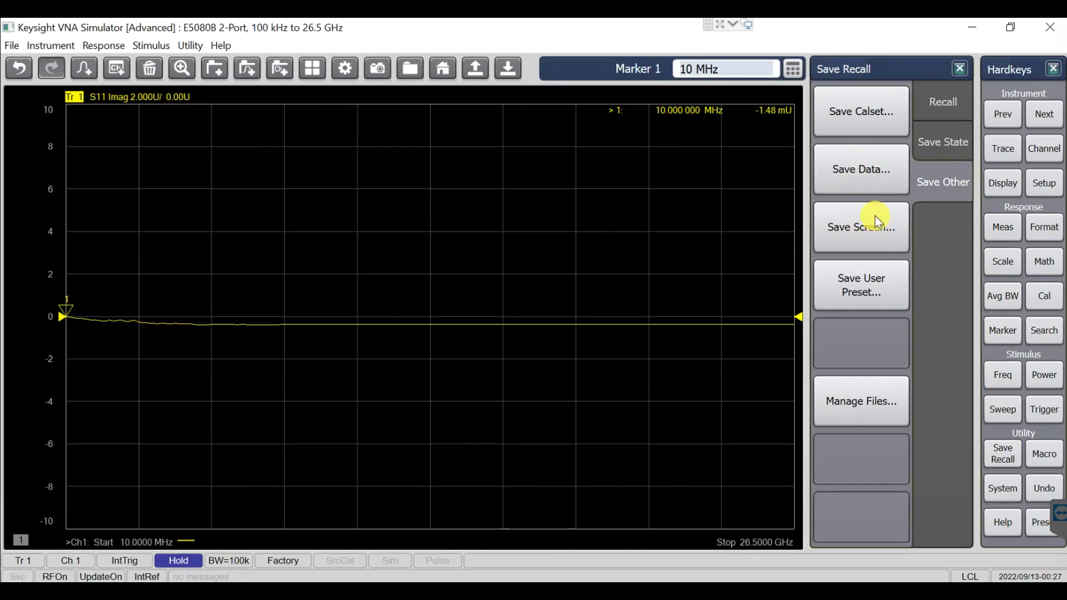
{"action": "left_click", "coordinate": [859, 226]}
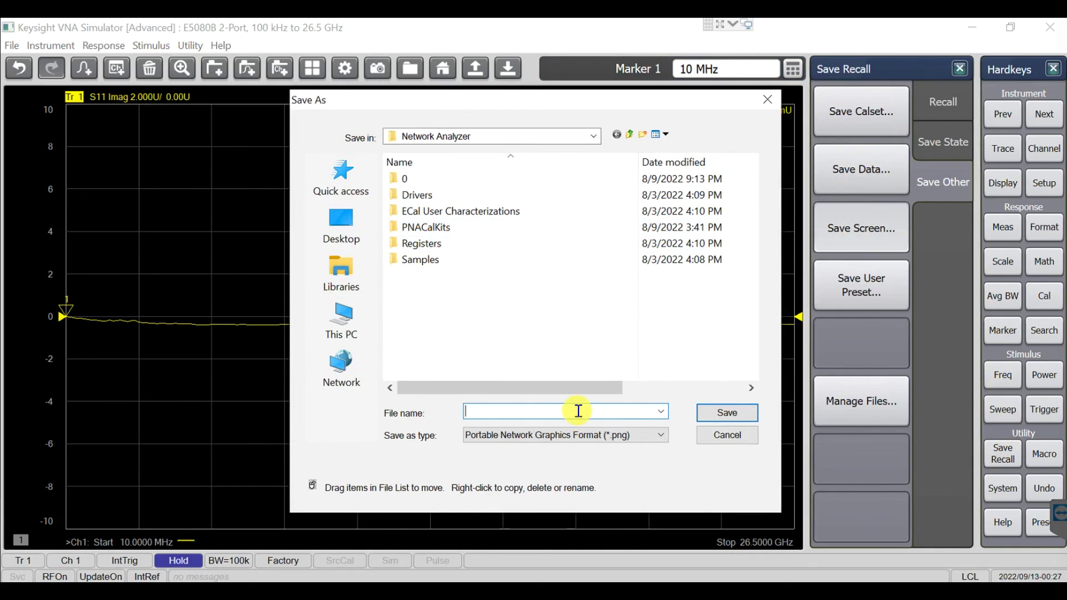
{"action": "type", "text": "Meaus"}
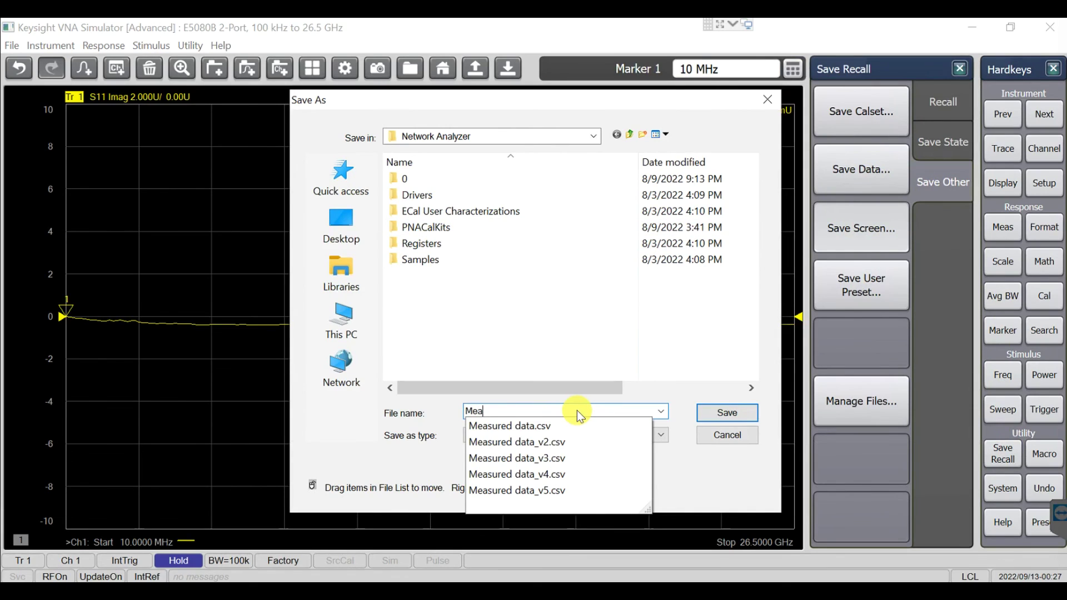
{"action": "key", "text": "BackSpace"}
{"action": "key", "text": "BackSpace"}
{"action": "type", "text": "sured"}
{"action": "key", "text": "Return"}
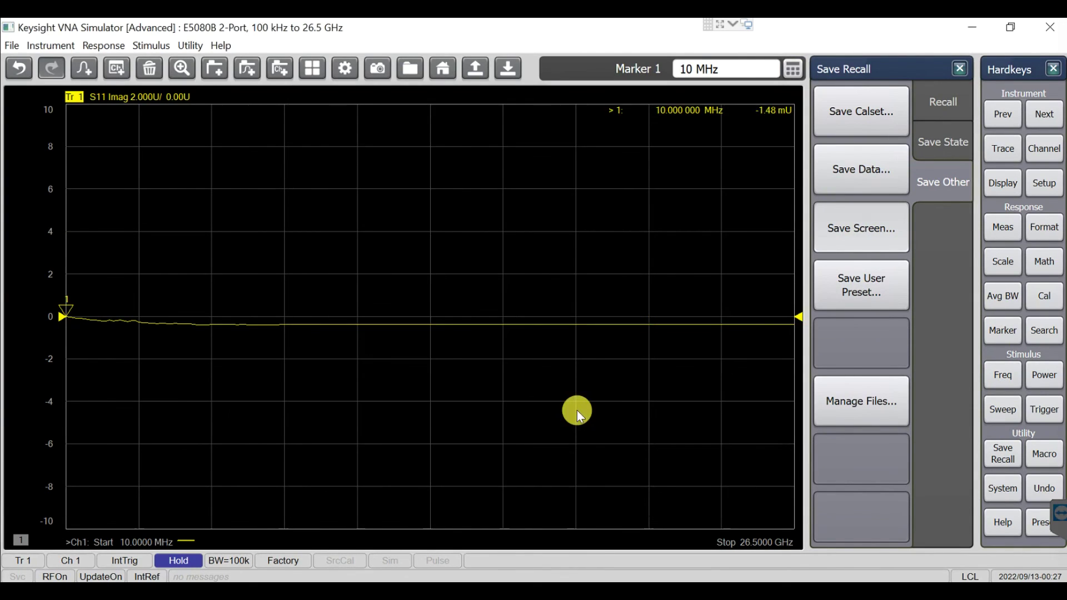
- Open the saved Measured.png image and inspect the captured analyzer screen at full window size
{"action": "left_click", "coordinate": [852, 225]}
{"action": "left_click", "coordinate": [422, 277]}
{"action": "right_click", "coordinate": [421, 280]}
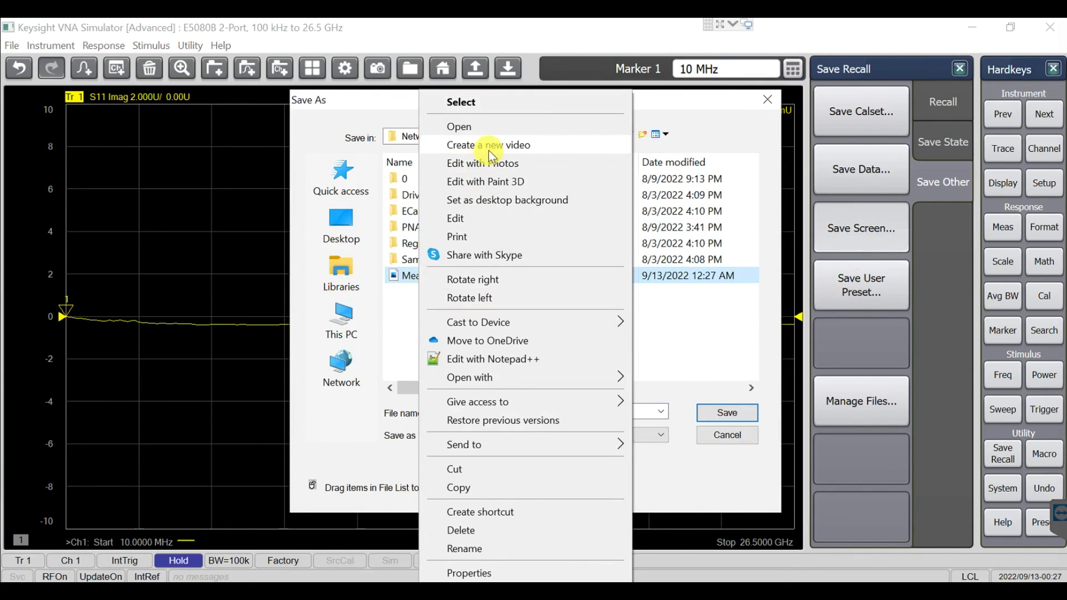
{"action": "left_click", "coordinate": [489, 125]}
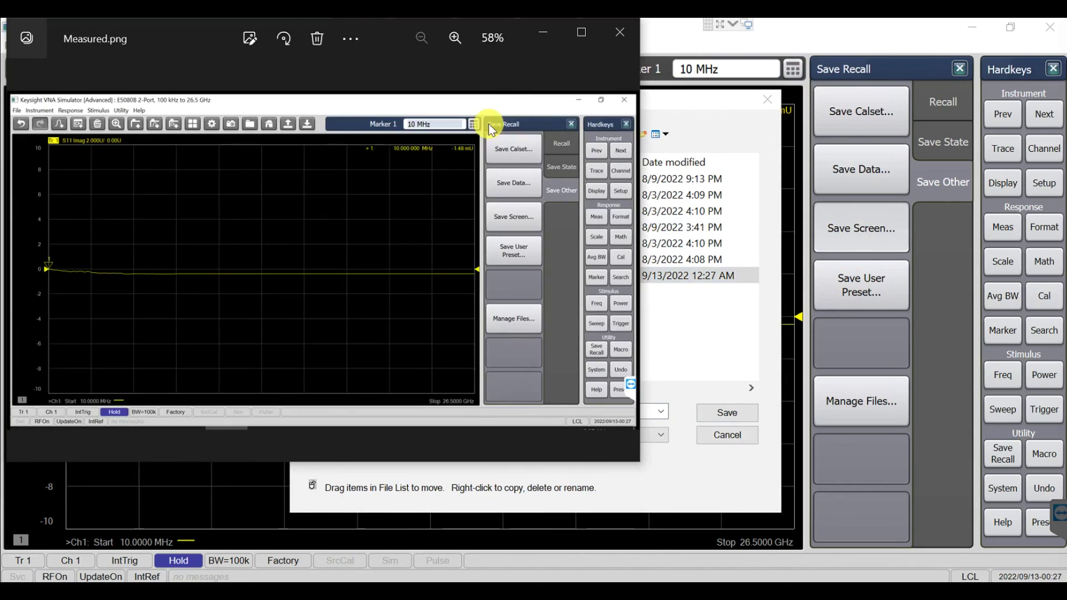
{"action": "left_click_drag", "start_coordinate": [191, 38], "coordinate": [478, 84]}
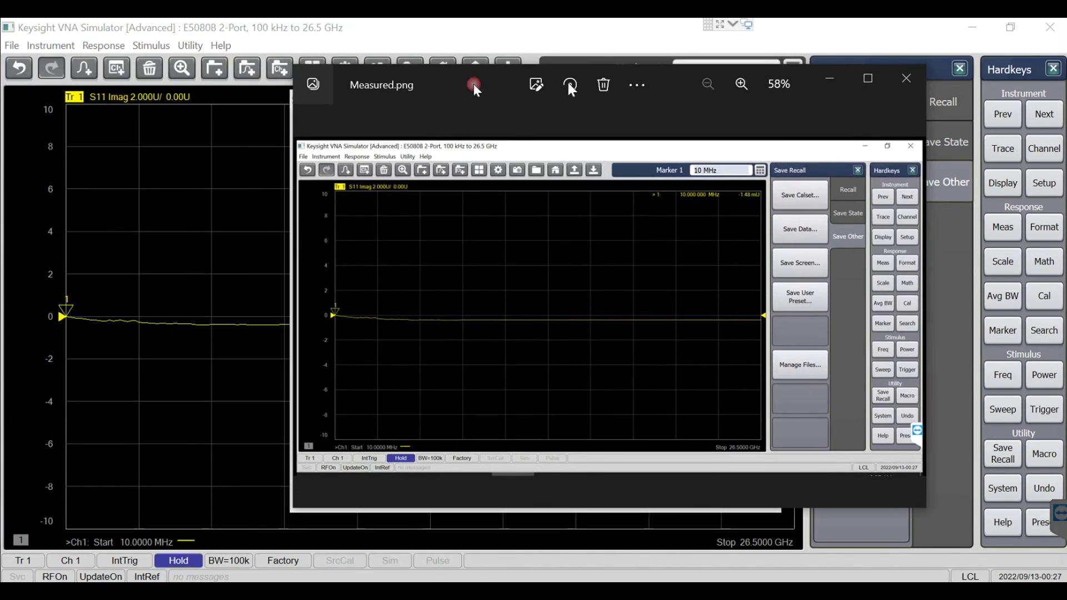
{"action": "left_click", "coordinate": [863, 77]}
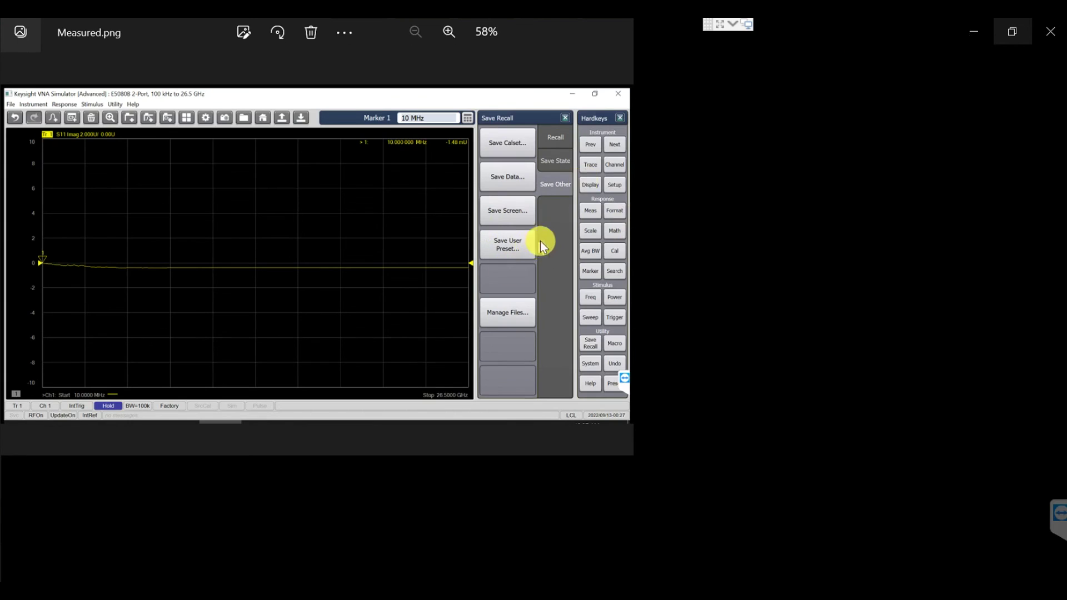
{"action": "scroll", "coordinate": [543, 241], "scroll_direction": "up", "scroll_amount": 3}
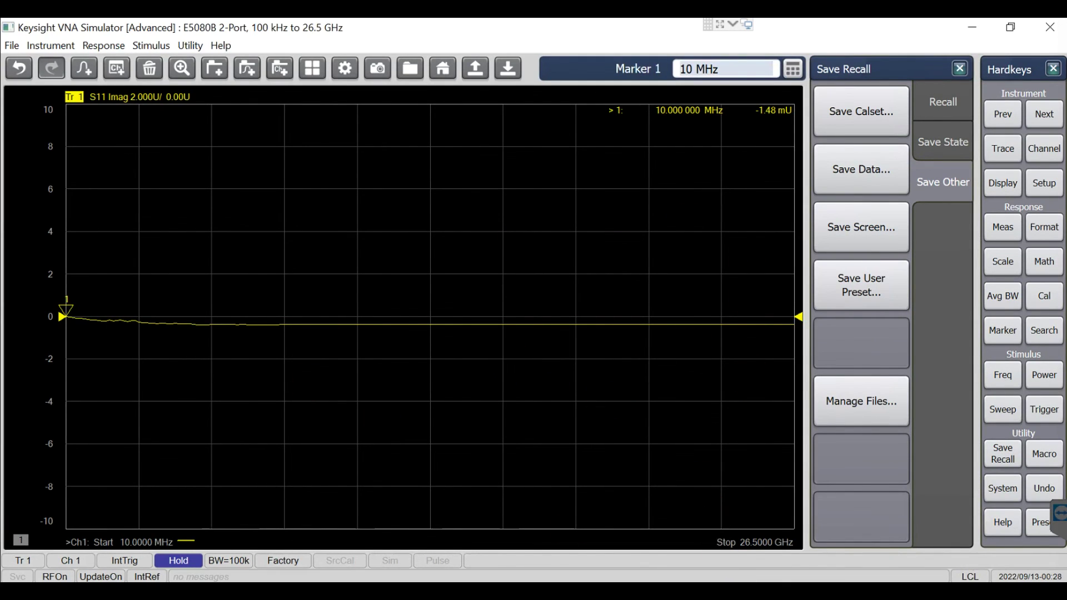
- Switch to the Simulation result workbook in Excel
{"action": "key", "text": "alt+Tab"}
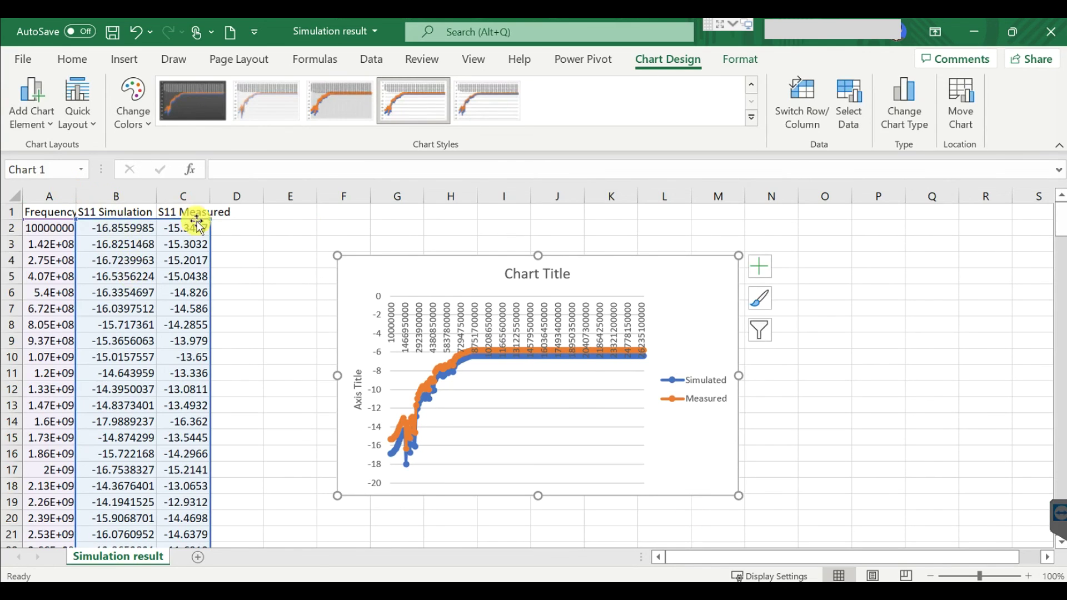